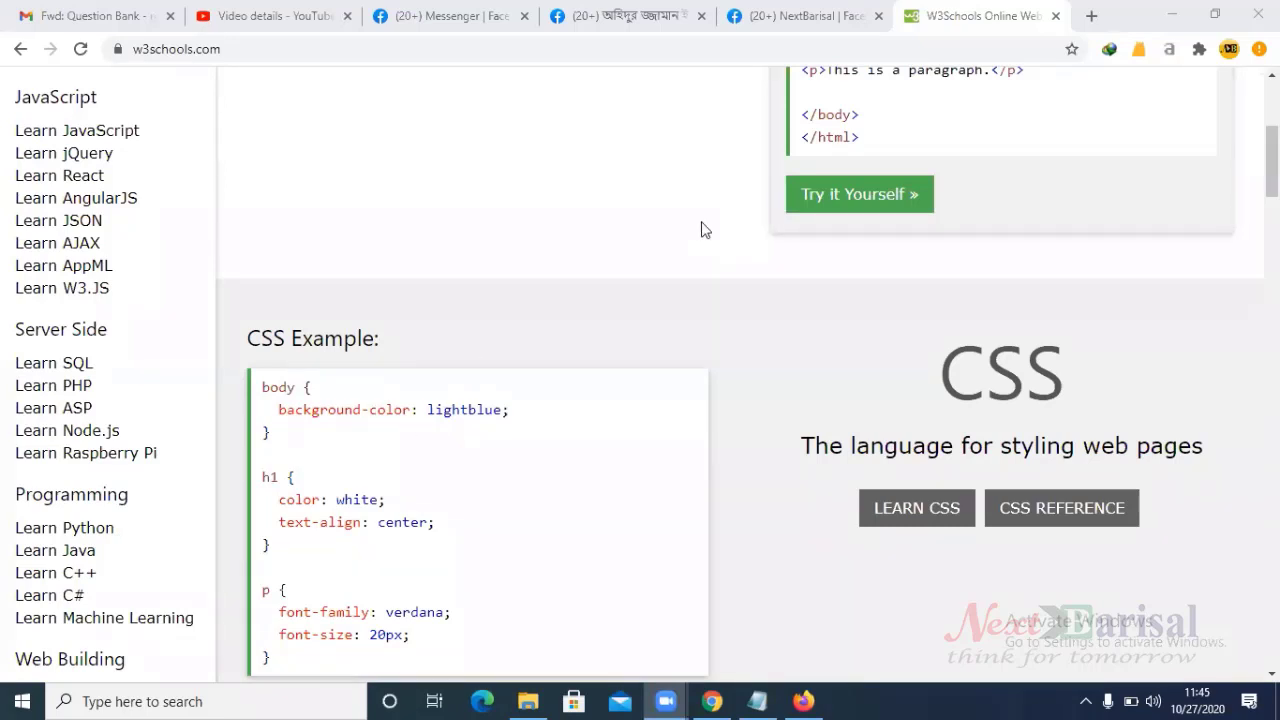
- Open the xampp folder on drive E: in File Explorer
{"action": "left_click", "coordinate": [520, 697]}
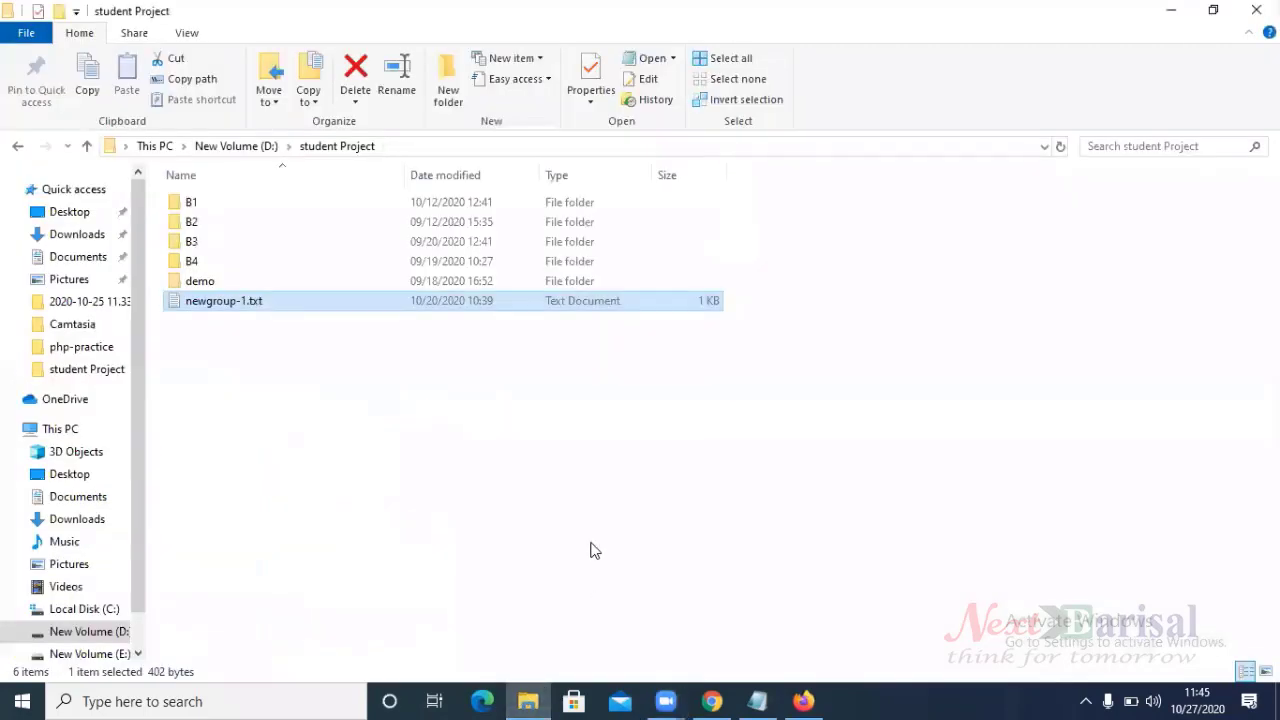
{"action": "left_click", "coordinate": [90, 653]}
{"action": "scroll", "coordinate": [966, 512], "scroll_direction": "down", "scroll_amount": 5}
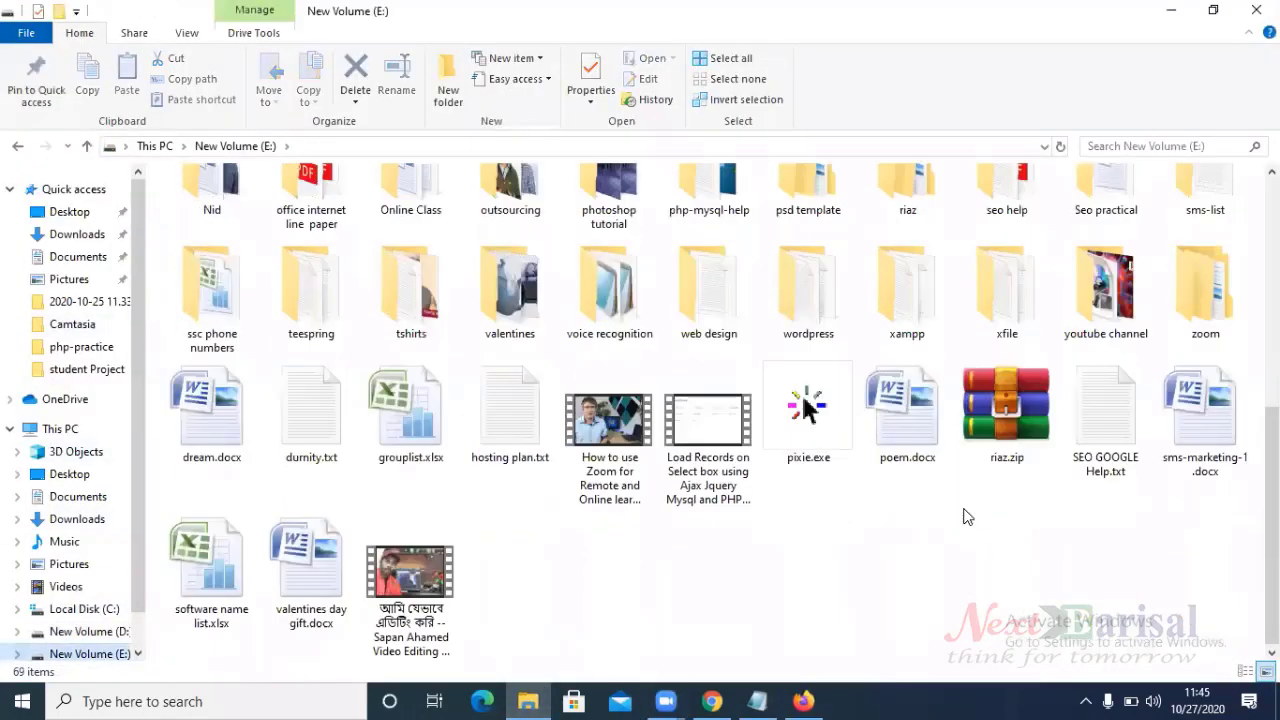
{"action": "double_click", "coordinate": [897, 311]}
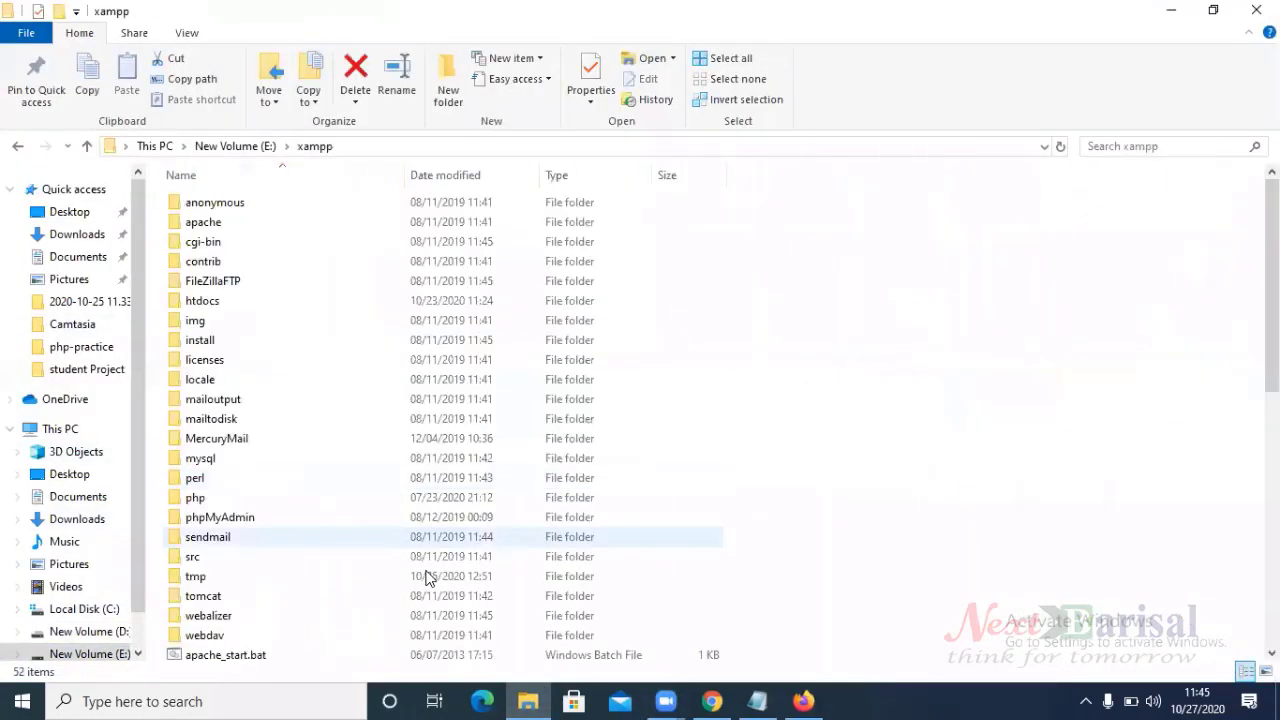
{"action": "scroll", "coordinate": [429, 574], "scroll_direction": "down", "scroll_amount": 10}
- Launch xampp-control.exe, start Apache and MySQL, and minimize the control panel
{"action": "double_click", "coordinate": [230, 610]}
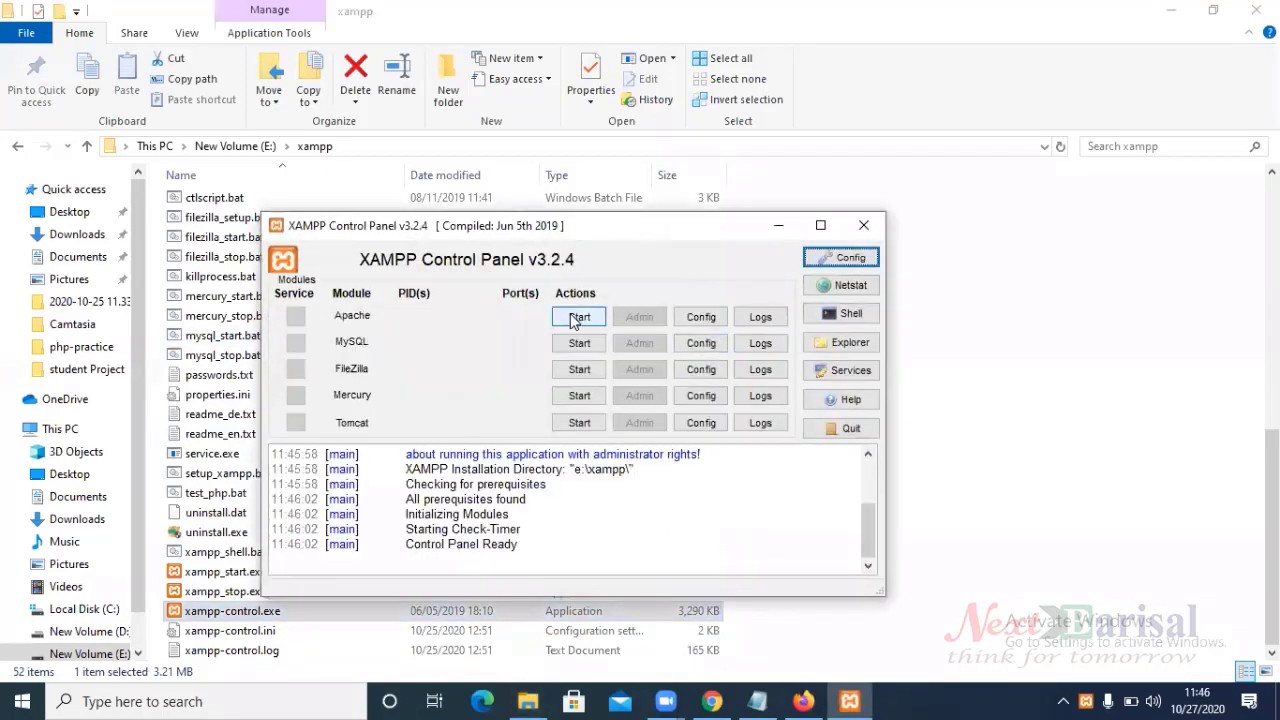
{"action": "left_click", "coordinate": [576, 318]}
{"action": "left_click", "coordinate": [576, 344]}
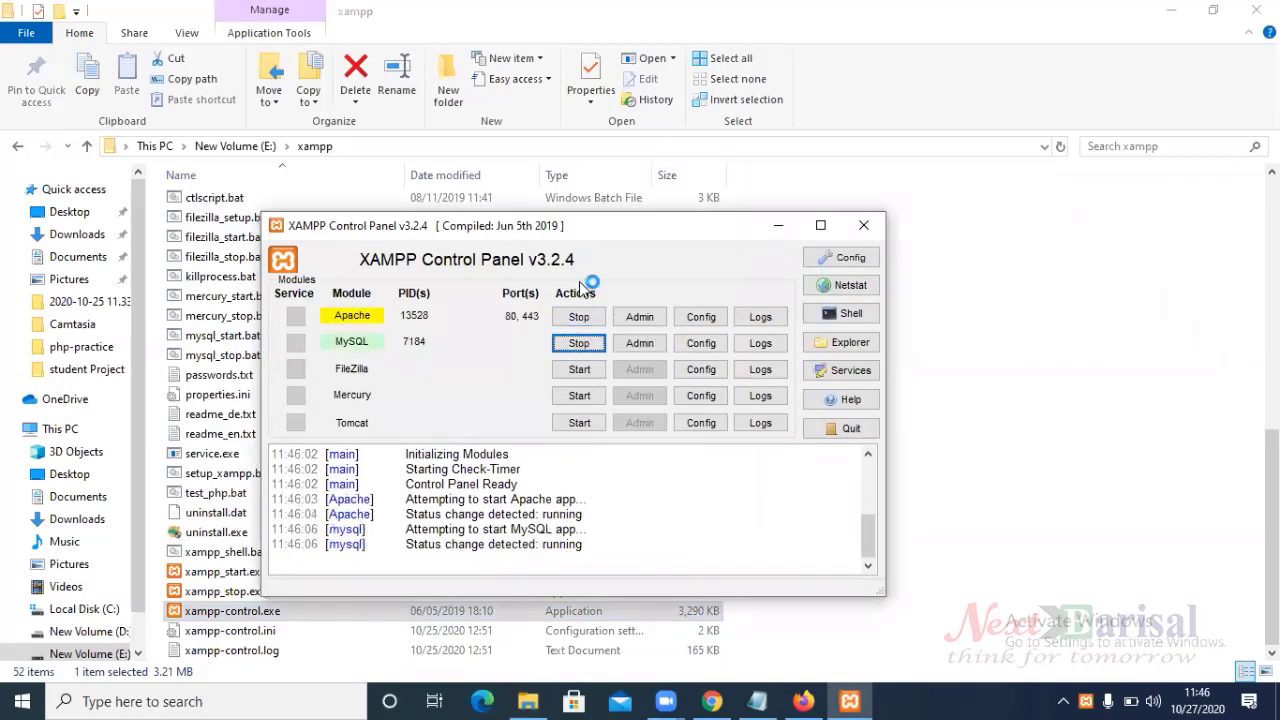
{"action": "left_click", "coordinate": [776, 226]}
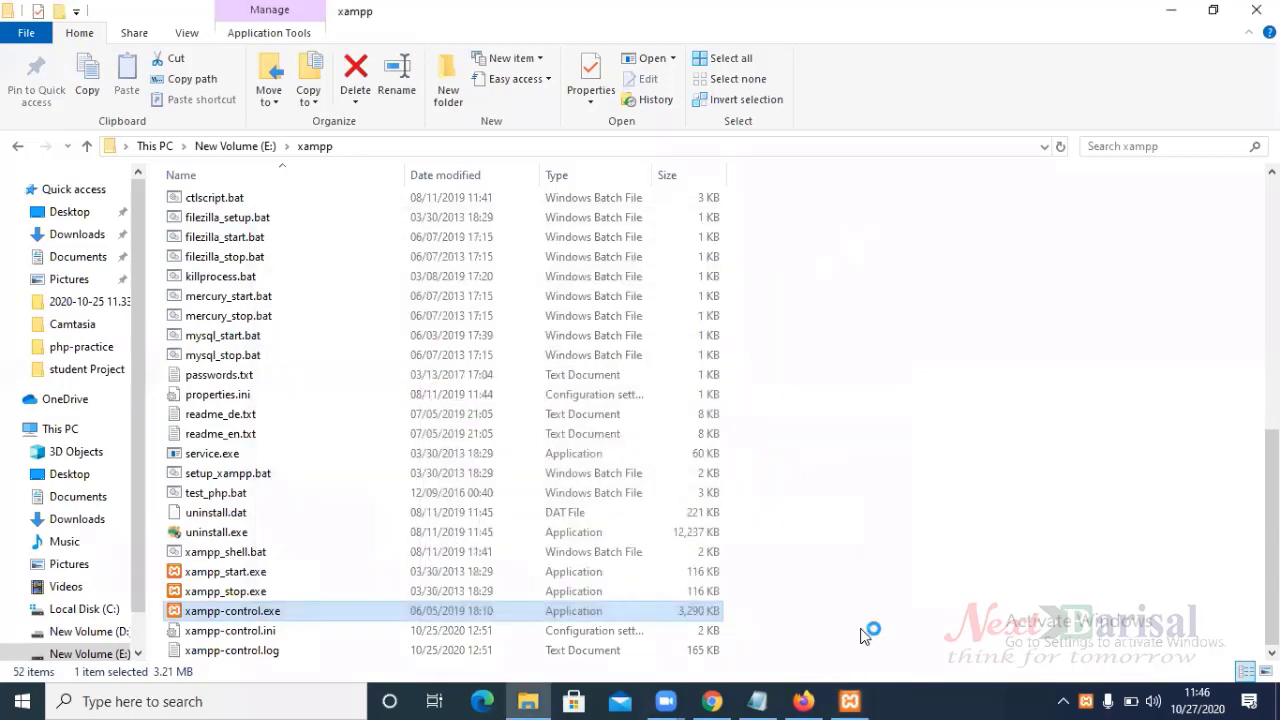
- Load localhost in a new browser tab
{"action": "left_click", "coordinate": [712, 701]}
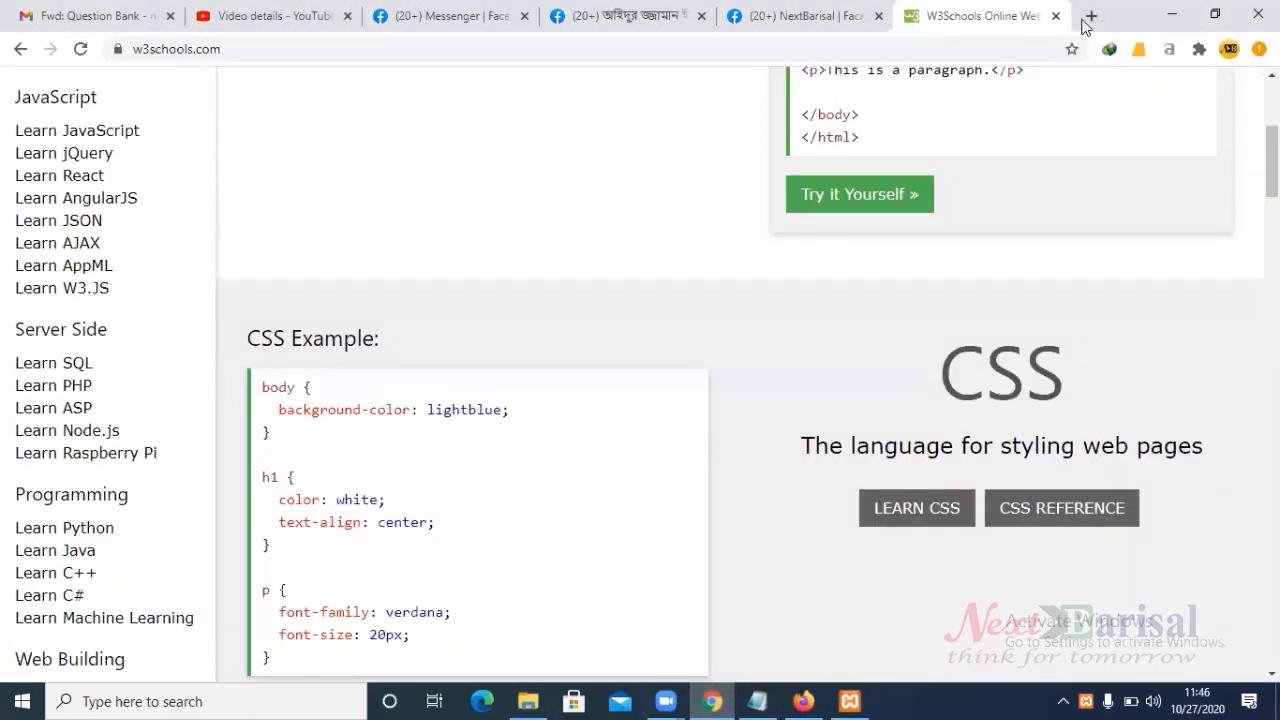
{"action": "key", "text": "ctrl+t"}
{"action": "left_click", "coordinate": [680, 48]}
{"action": "type", "text": "lo"}
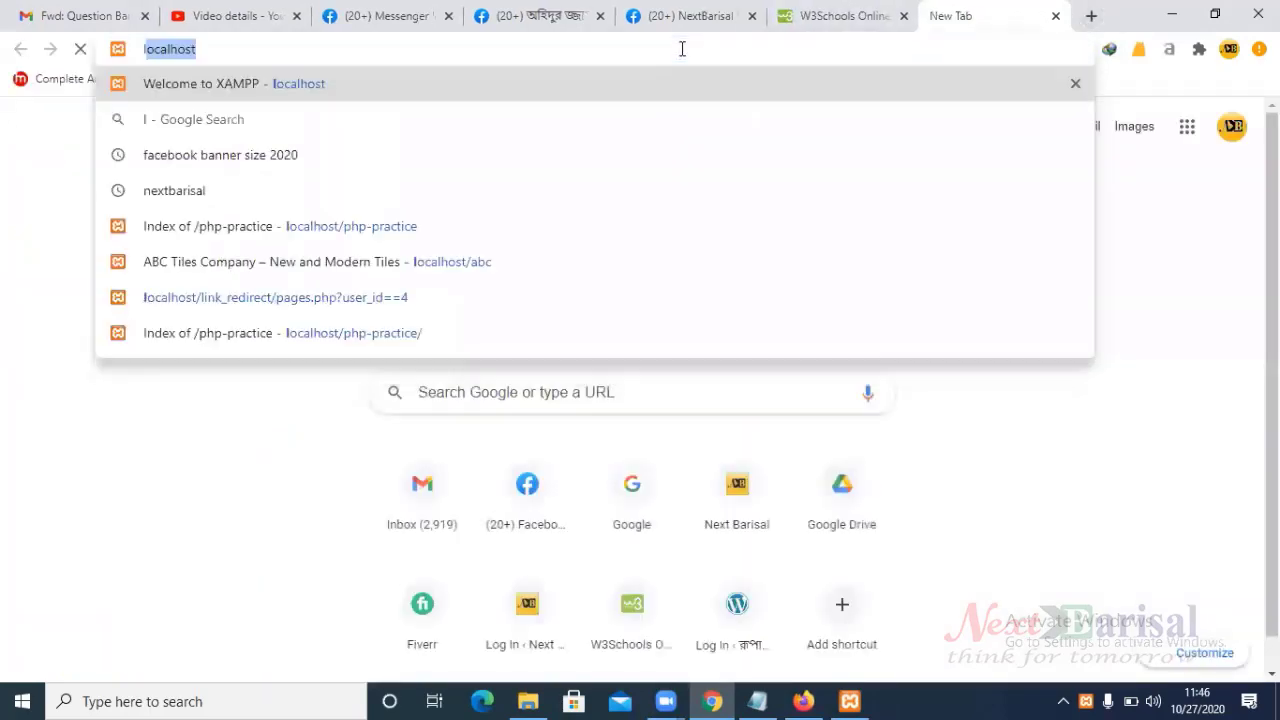
{"action": "type", "text": "calhost"}
{"action": "key", "text": "Return"}
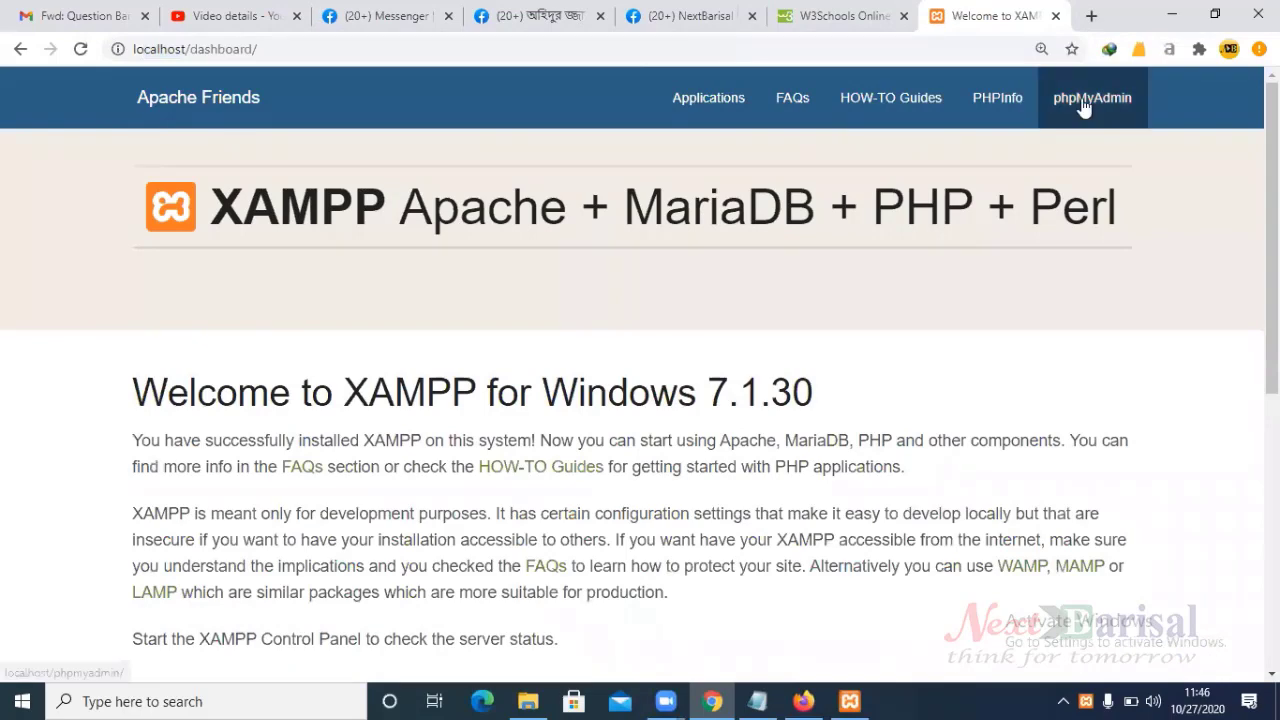
- Open phpMyAdmin from the XAMPP dashboard and go to its New database page
{"action": "left_click", "coordinate": [1085, 104]}
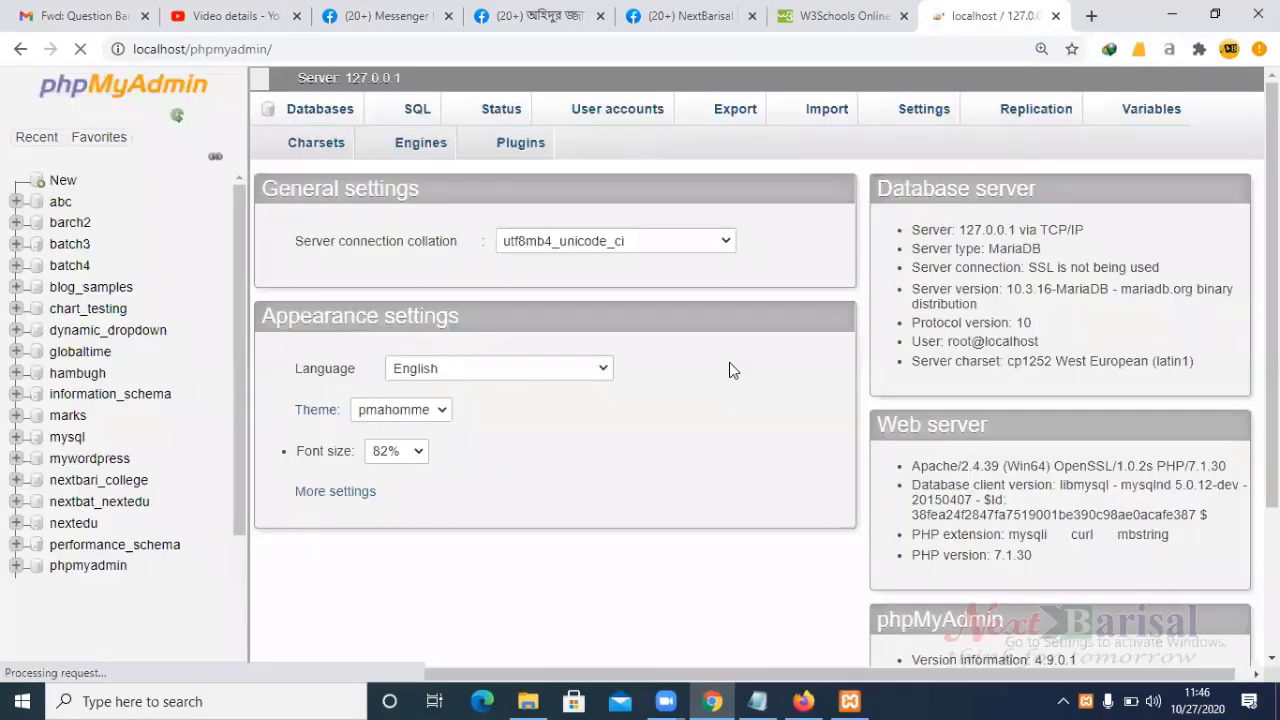
{"action": "scroll", "coordinate": [718, 340], "scroll_direction": "down", "scroll_amount": 1}
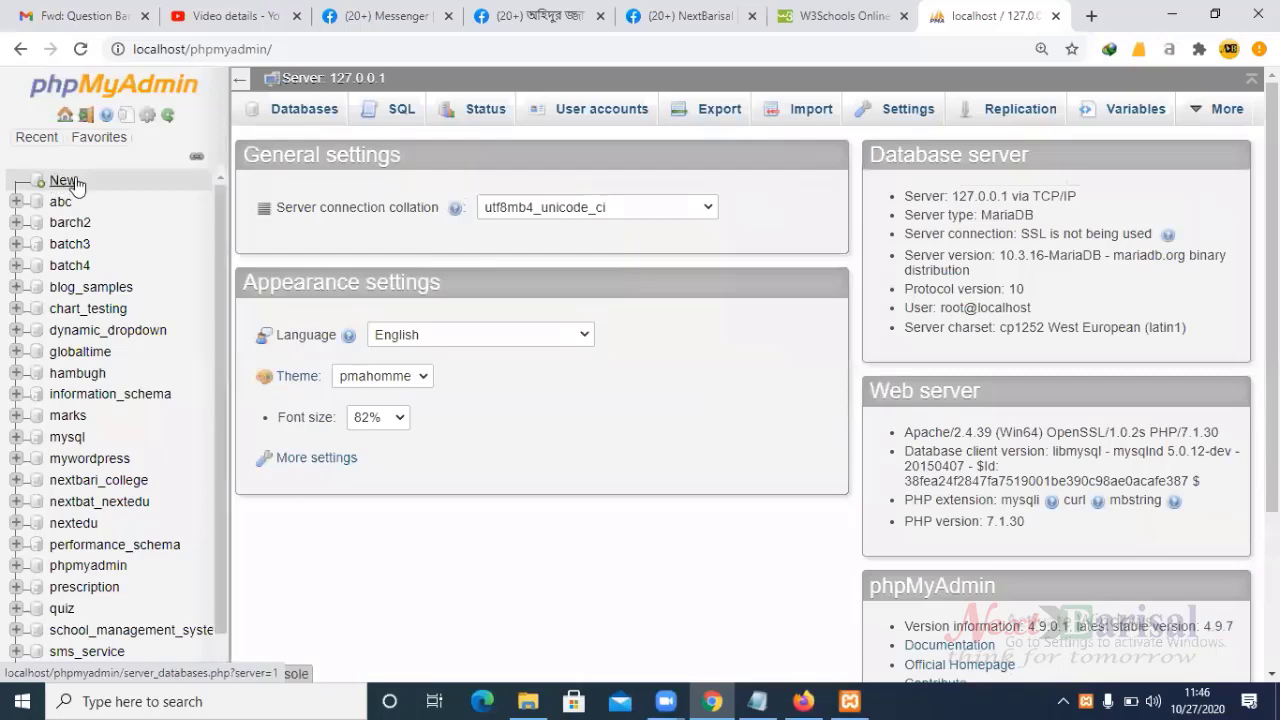
{"action": "left_click", "coordinate": [66, 181]}
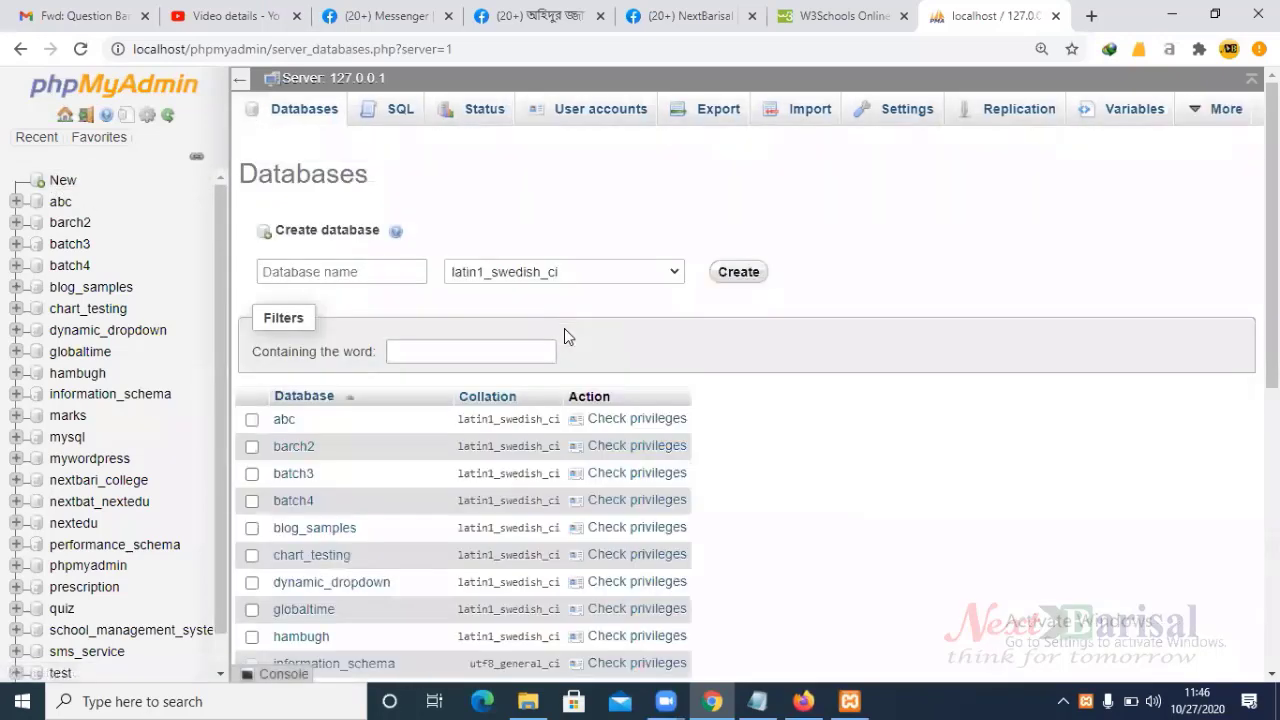
- Enter phptest as the database name and create the database
{"action": "left_click", "coordinate": [383, 270]}
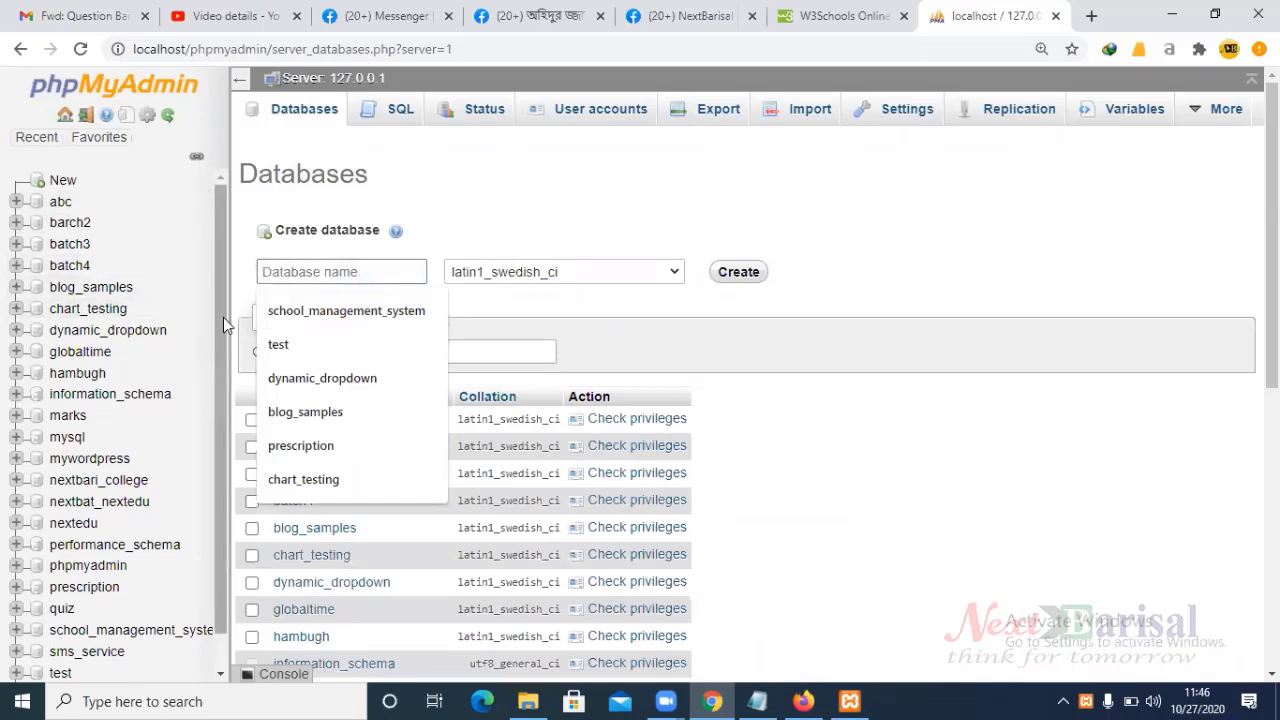
{"action": "scroll", "coordinate": [217, 375], "scroll_direction": "down", "scroll_amount": 2}
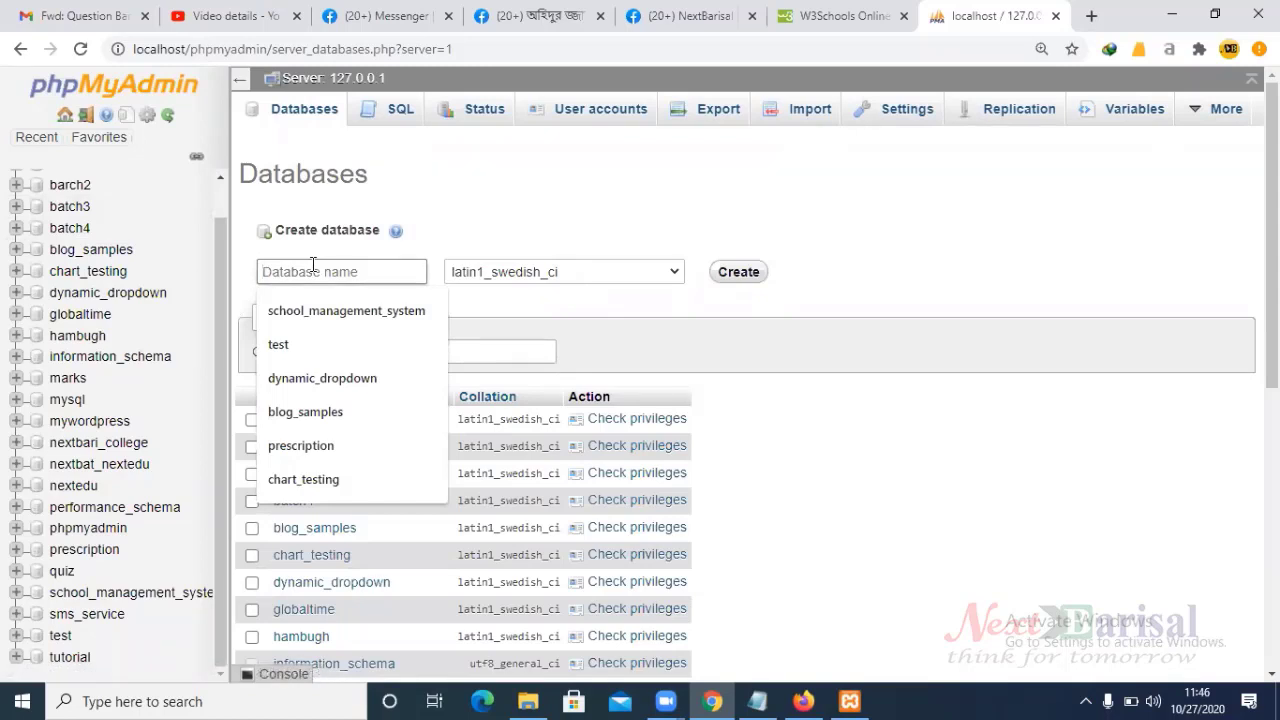
{"action": "type", "text": "p"}
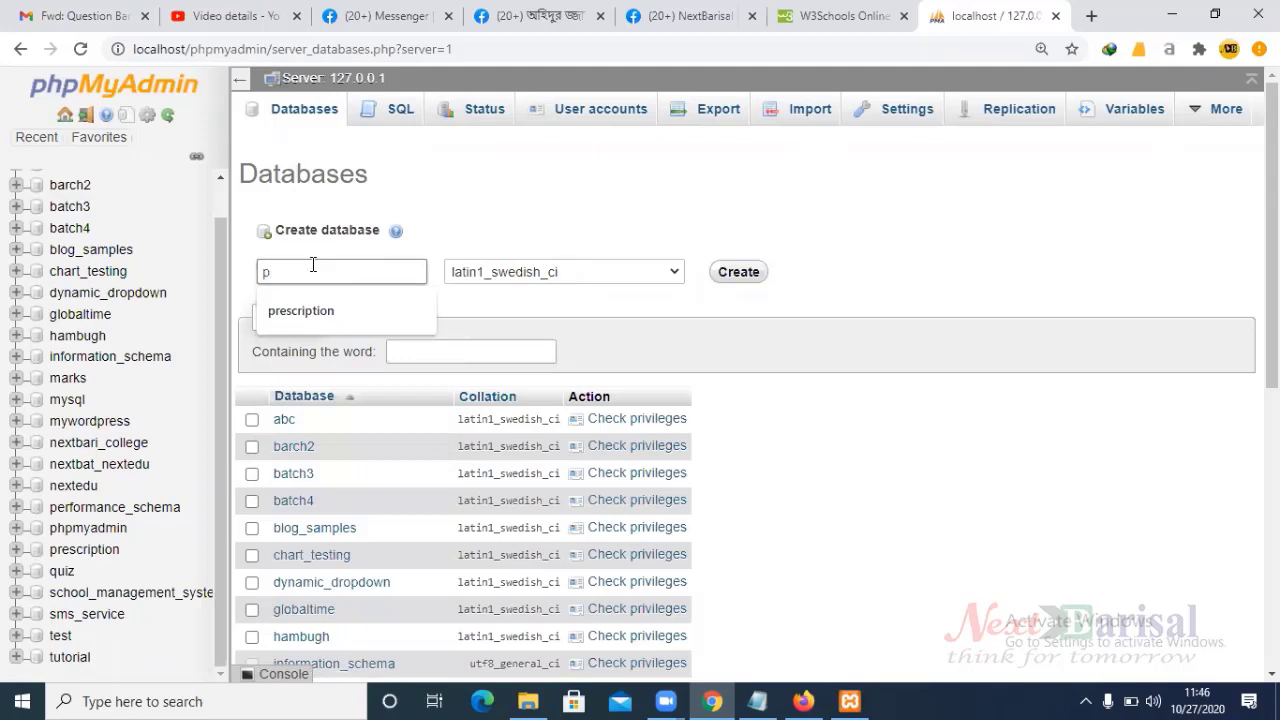
{"action": "type", "text": "hp"}
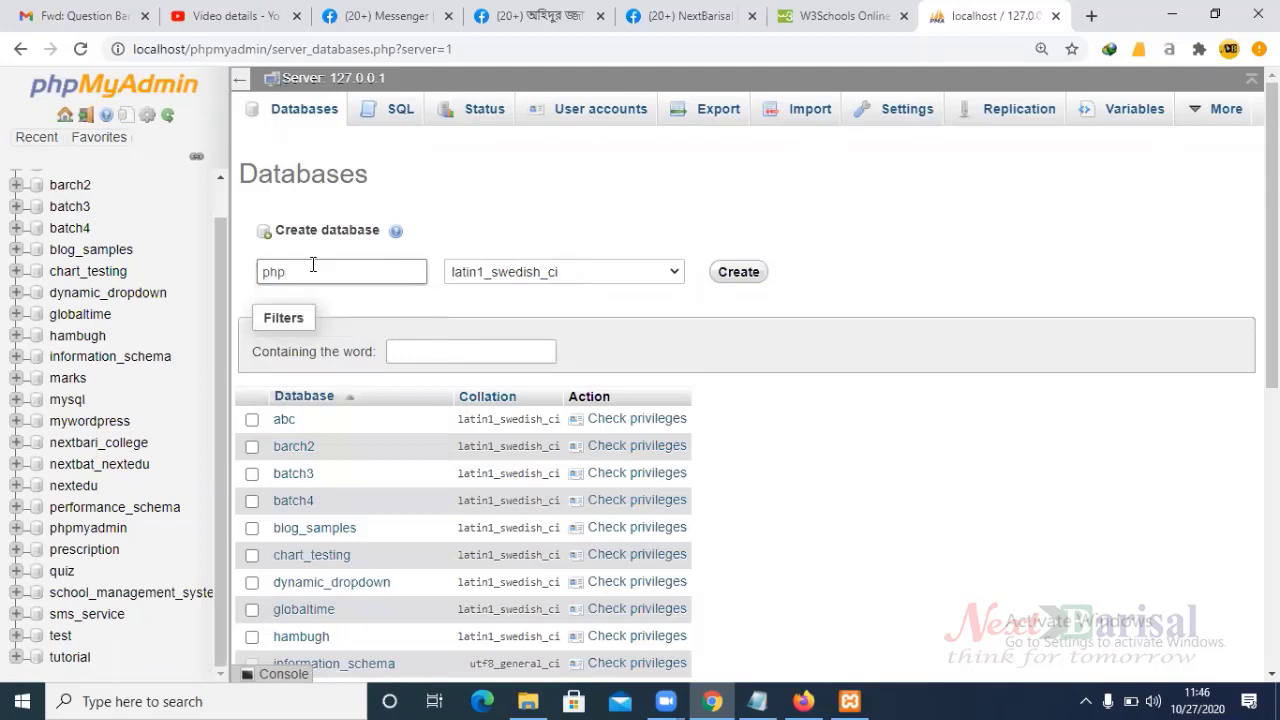
{"action": "type", "text": "test"}
{"action": "key", "text": "ctrl+a"}
{"action": "left_click", "coordinate": [503, 226]}
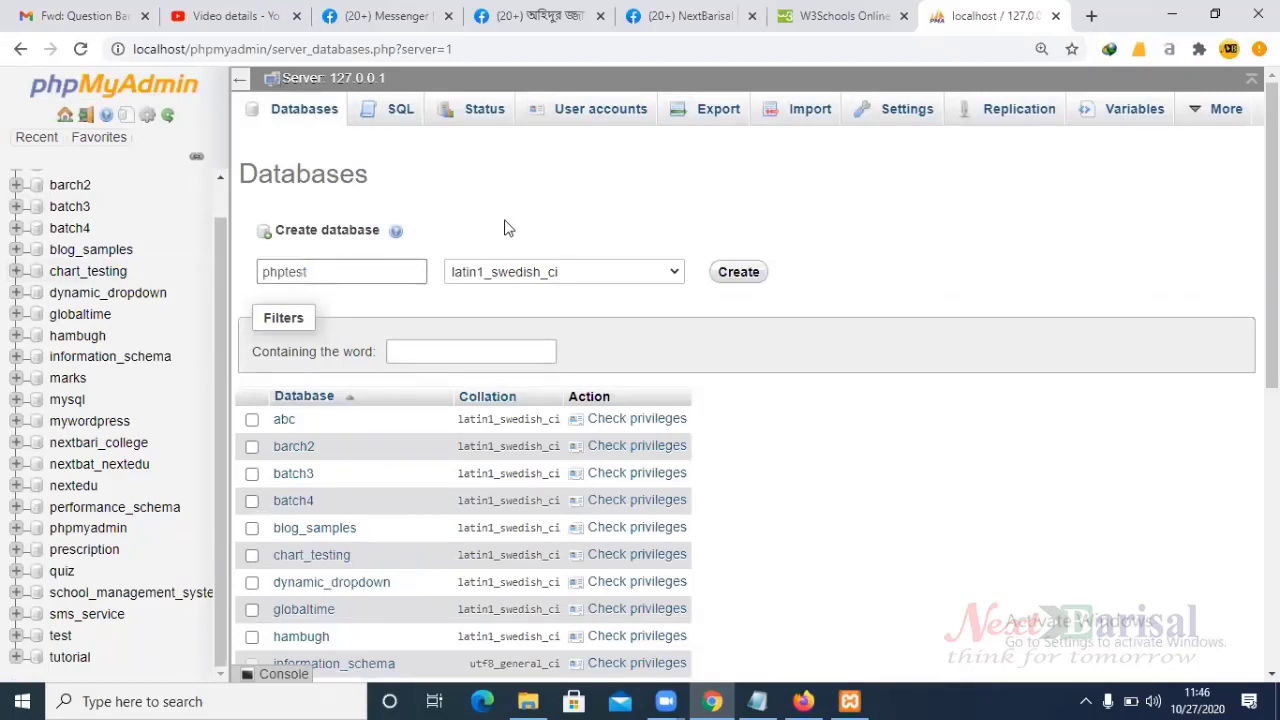
{"action": "left_click", "coordinate": [740, 274]}
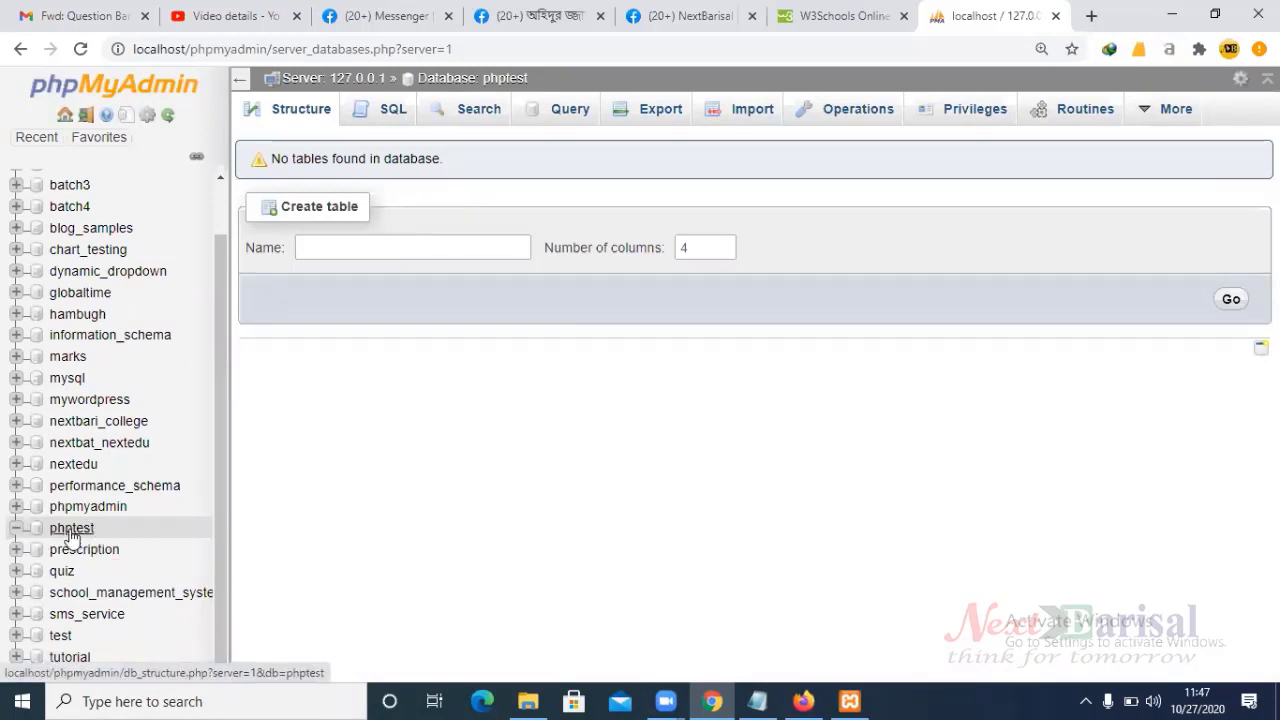
- Name the new table register_info, keep 4 columns, and submit it
{"action": "left_click", "coordinate": [356, 247]}
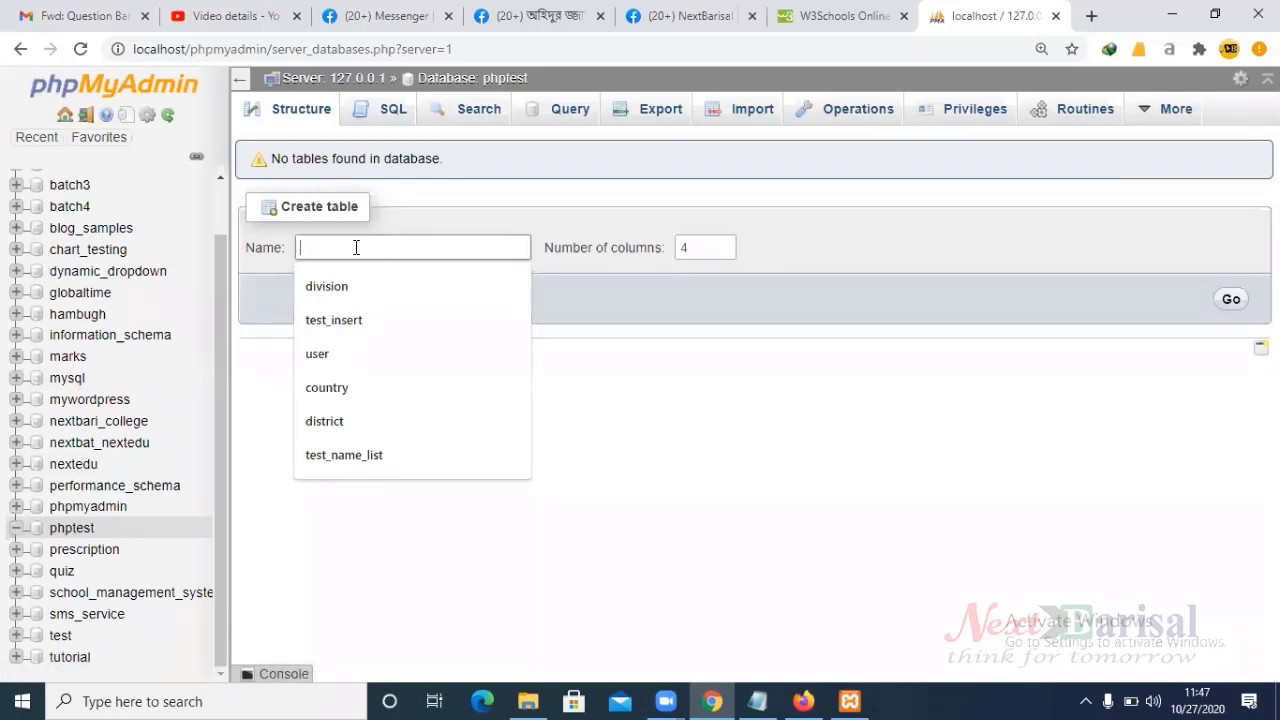
{"action": "type", "text": "re"}
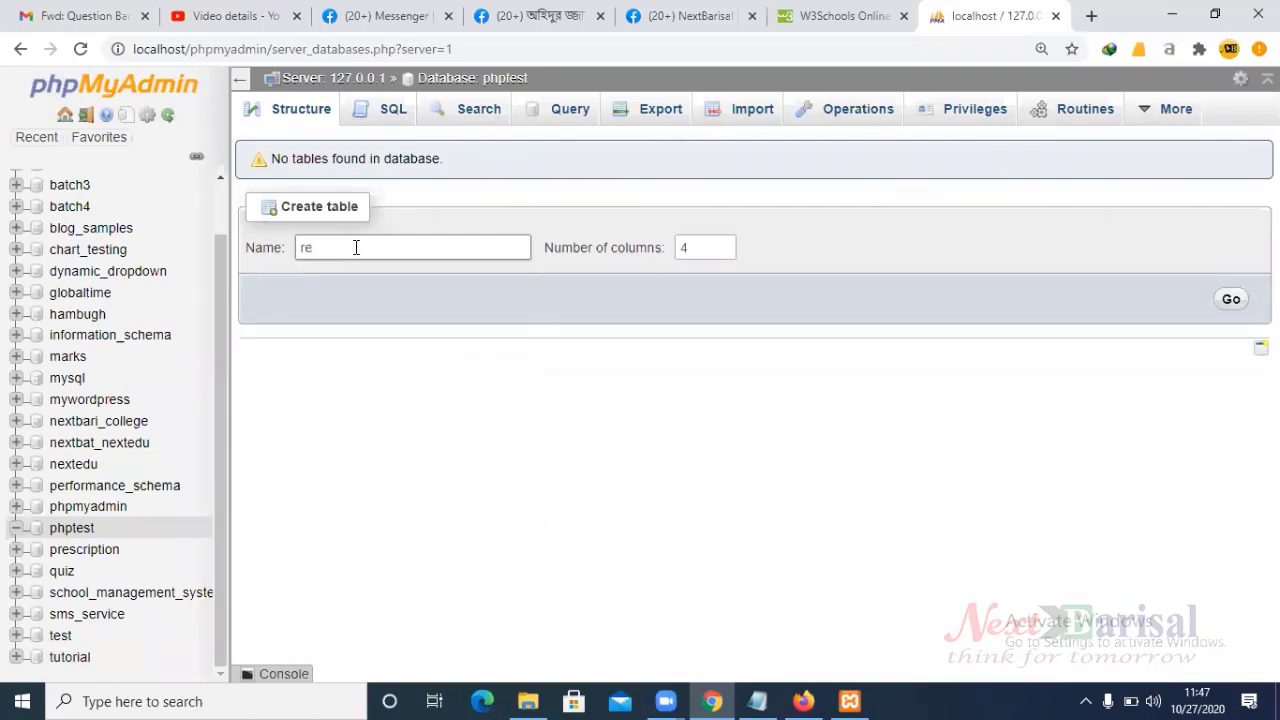
{"action": "type", "text": "gister_info"}
{"action": "left_click_drag", "start_coordinate": [391, 251], "coordinate": [298, 252]}
{"action": "left_click", "coordinate": [371, 297]}
{"action": "left_click_drag", "start_coordinate": [307, 247], "coordinate": [406, 248]}
{"action": "left_click", "coordinate": [406, 248]}
{"action": "left_click_drag", "start_coordinate": [300, 249], "coordinate": [423, 251]}
{"action": "left_click", "coordinate": [408, 248]}
{"action": "left_click_drag", "start_coordinate": [398, 248], "coordinate": [303, 249]}
{"action": "left_click", "coordinate": [388, 248]}
{"action": "left_click", "coordinate": [1232, 302]}
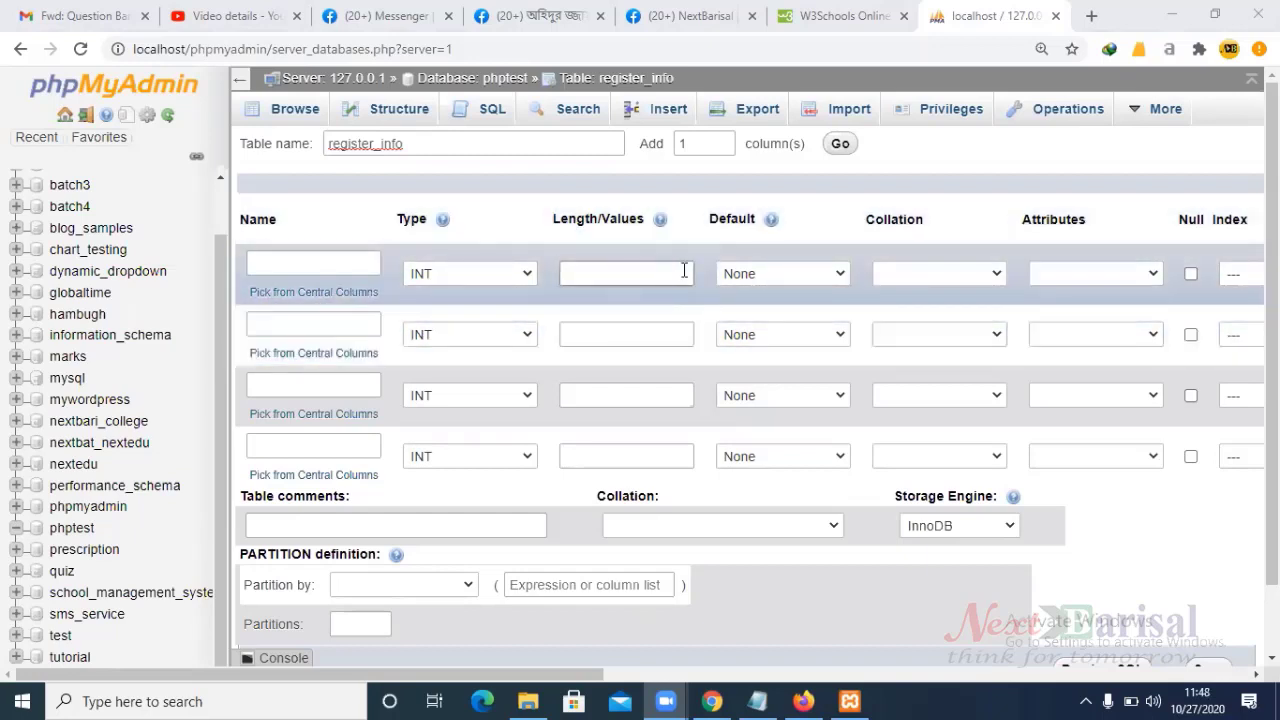
- Name the first column id, keep its type INT, and give it length 5
{"action": "left_click", "coordinate": [303, 264]}
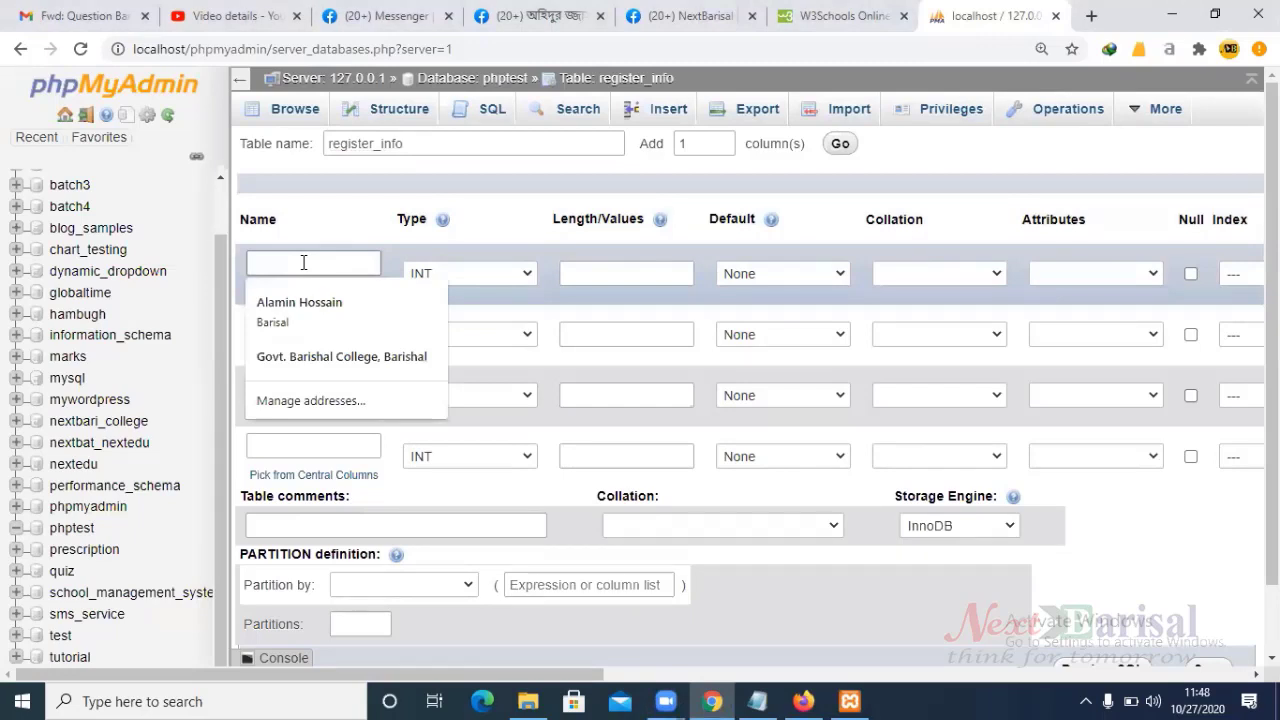
{"action": "type", "text": "id"}
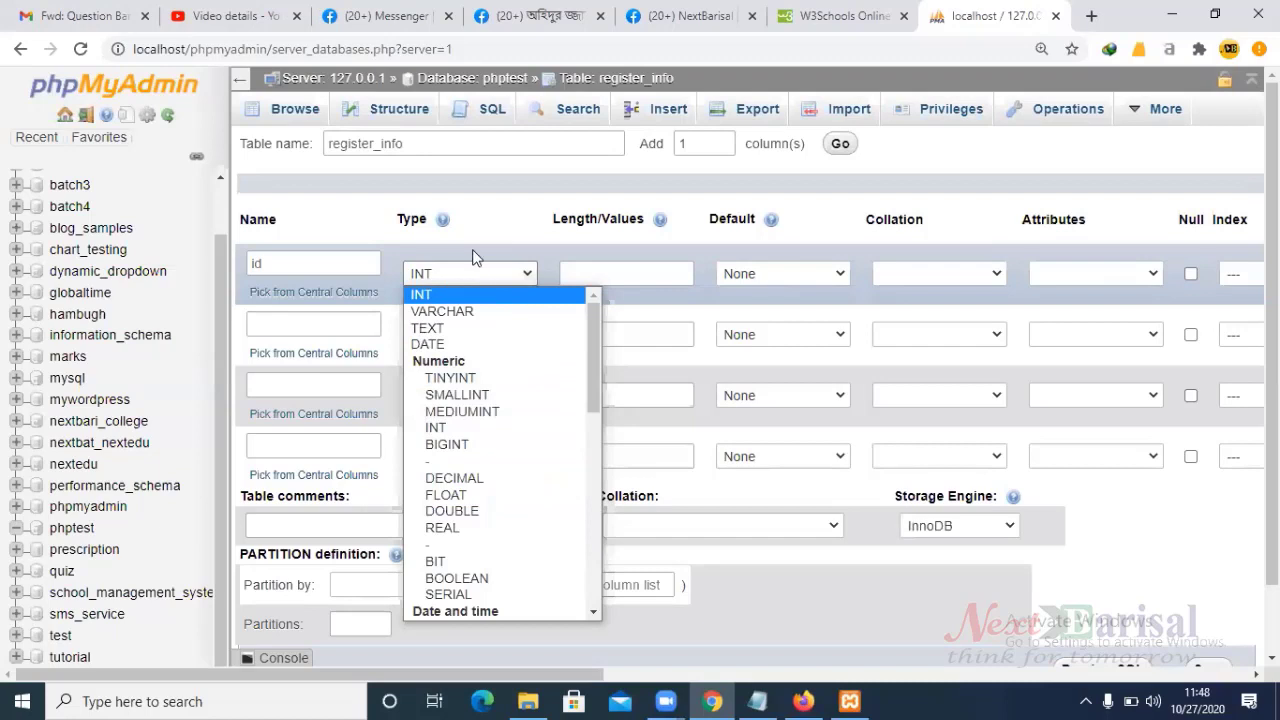
{"action": "left_click", "coordinate": [452, 278]}
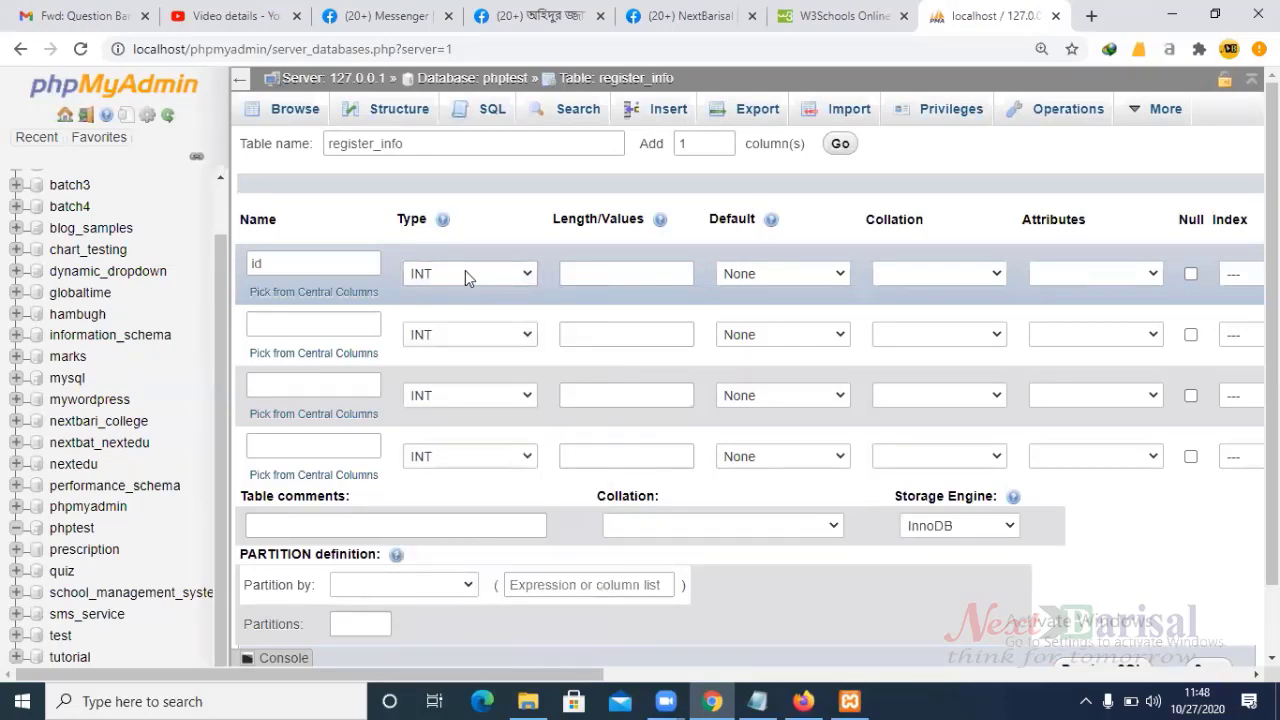
{"action": "left_click", "coordinate": [603, 273]}
{"action": "left_click", "coordinate": [600, 274]}
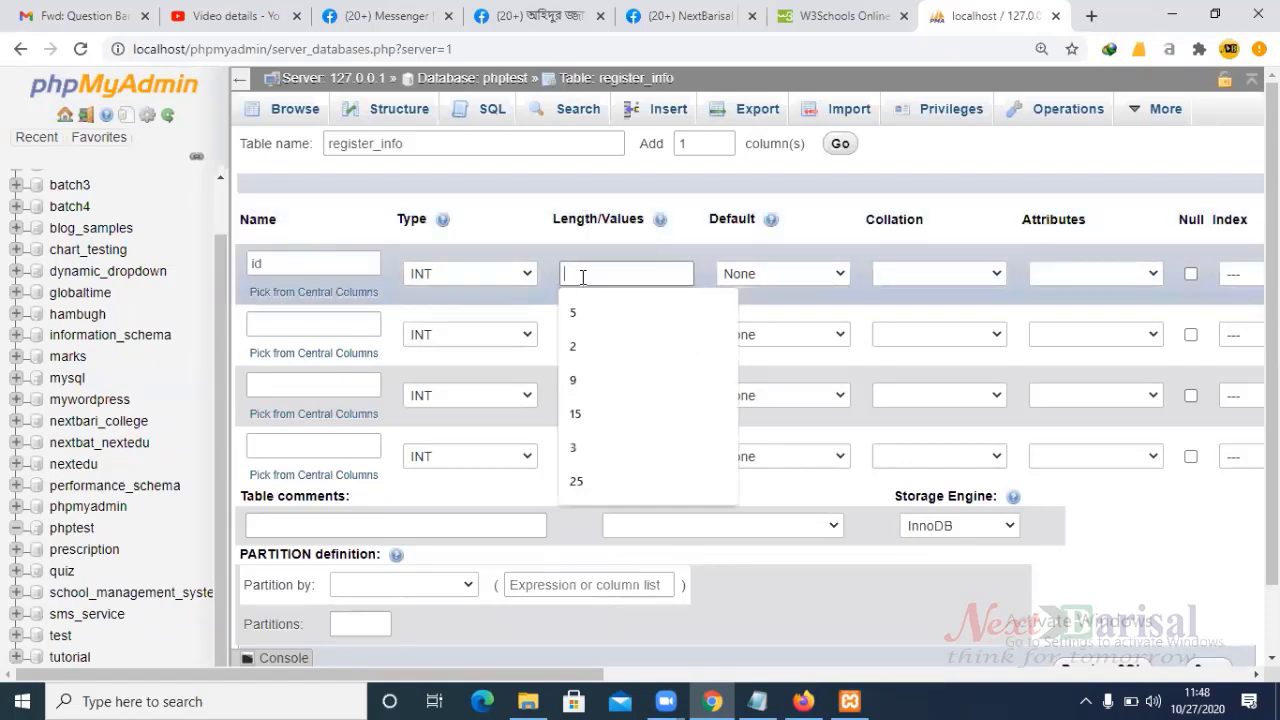
{"action": "type", "text": "5"}
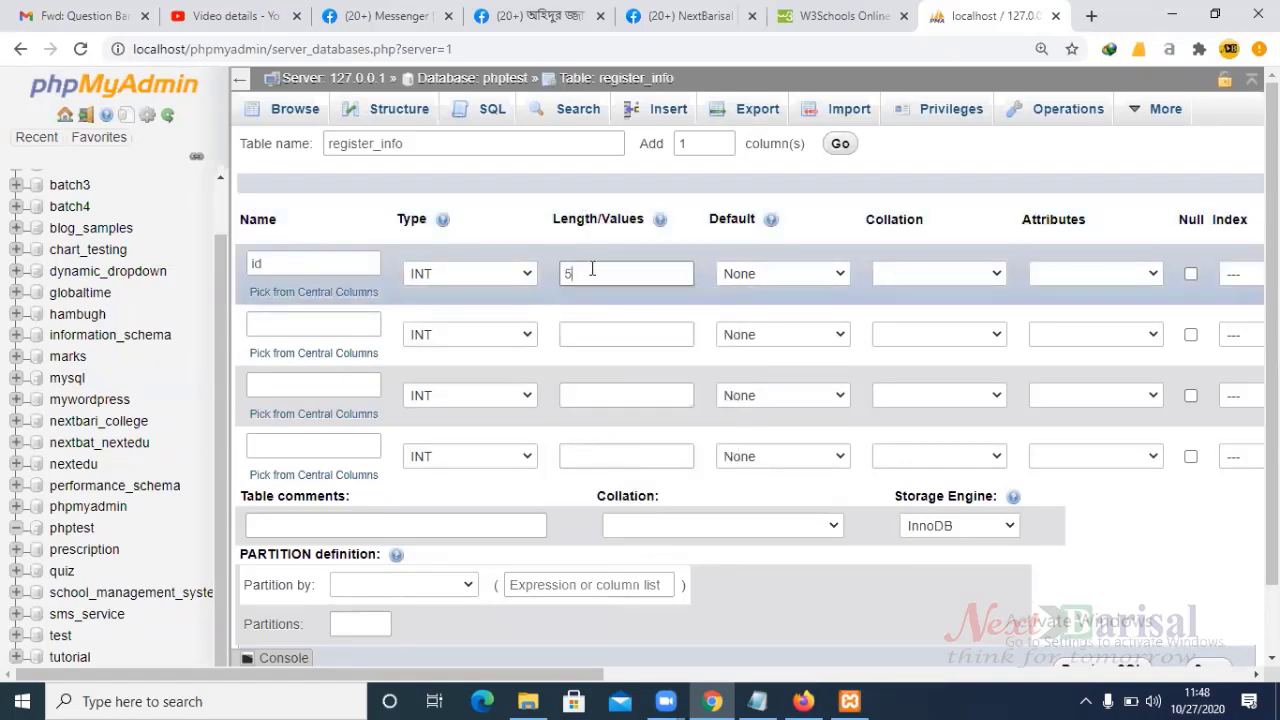
{"action": "double_click", "coordinate": [583, 273]}
{"action": "left_click", "coordinate": [583, 273]}
{"action": "double_click", "coordinate": [585, 272]}
{"action": "left_click", "coordinate": [585, 272]}
{"action": "double_click", "coordinate": [585, 272]}
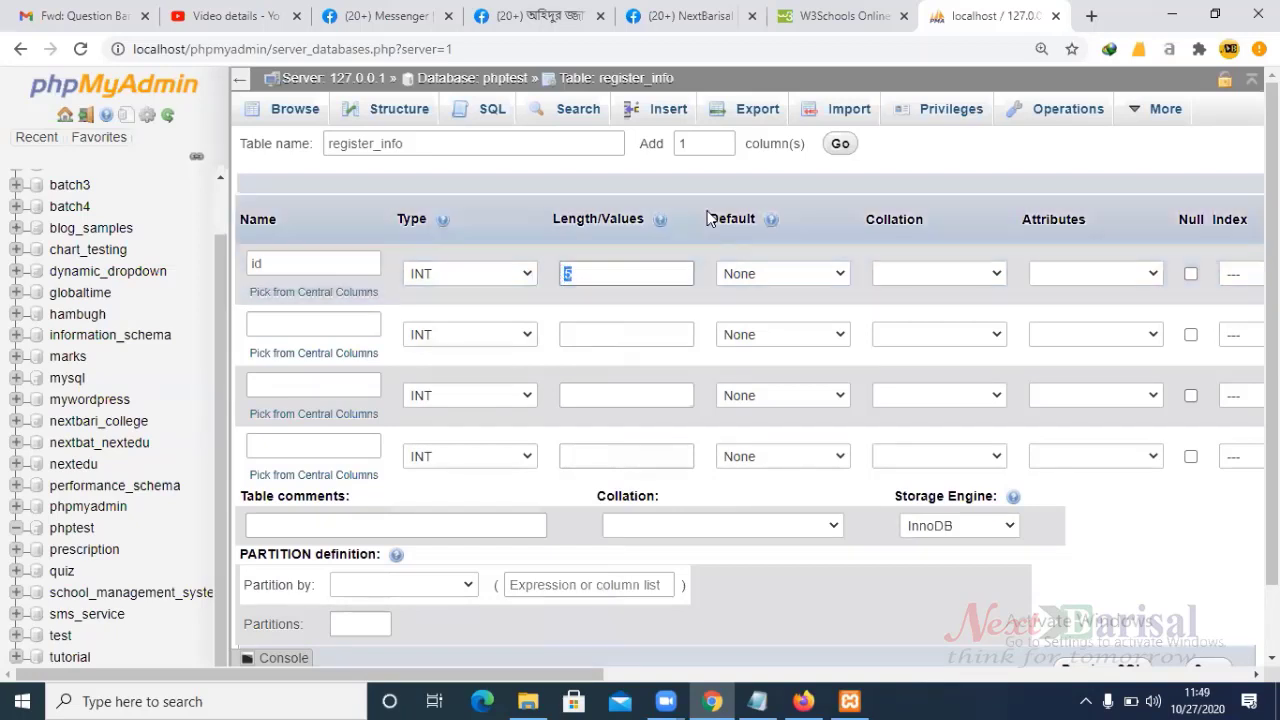
{"action": "mouse_move", "coordinate": [660, 222]}
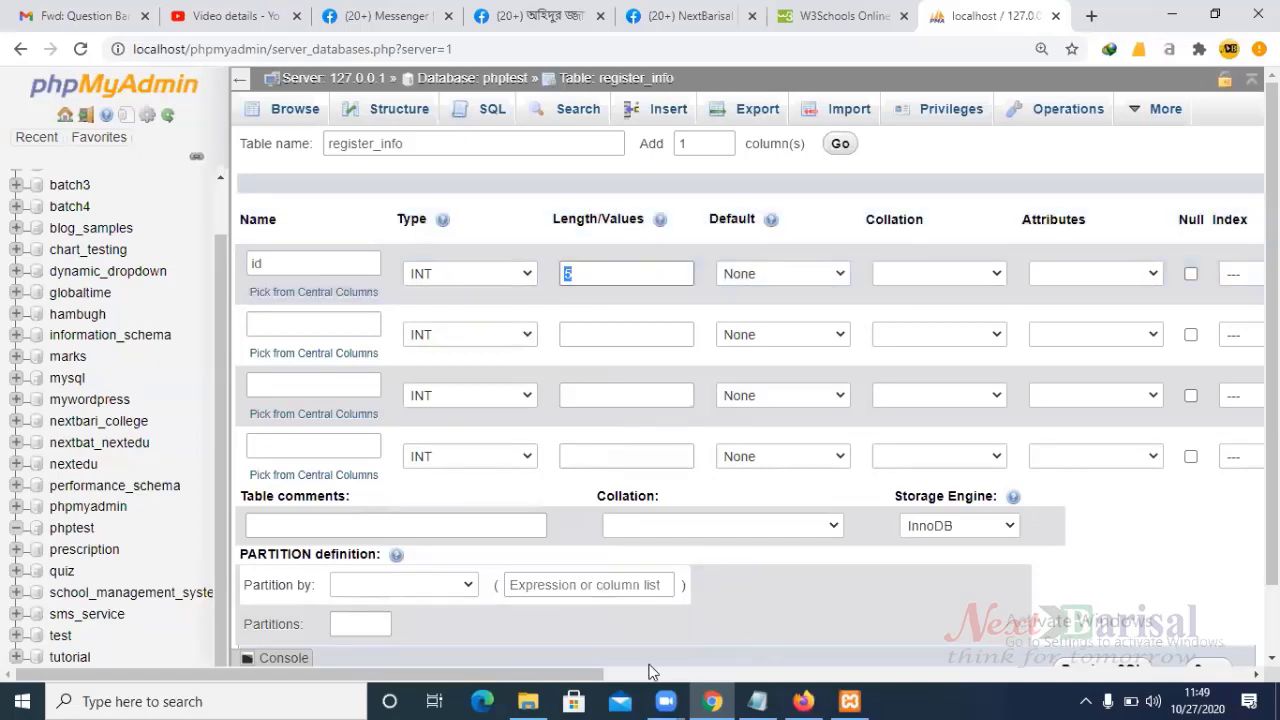
{"action": "left_click_drag", "start_coordinate": [553, 675], "coordinate": [814, 677]}
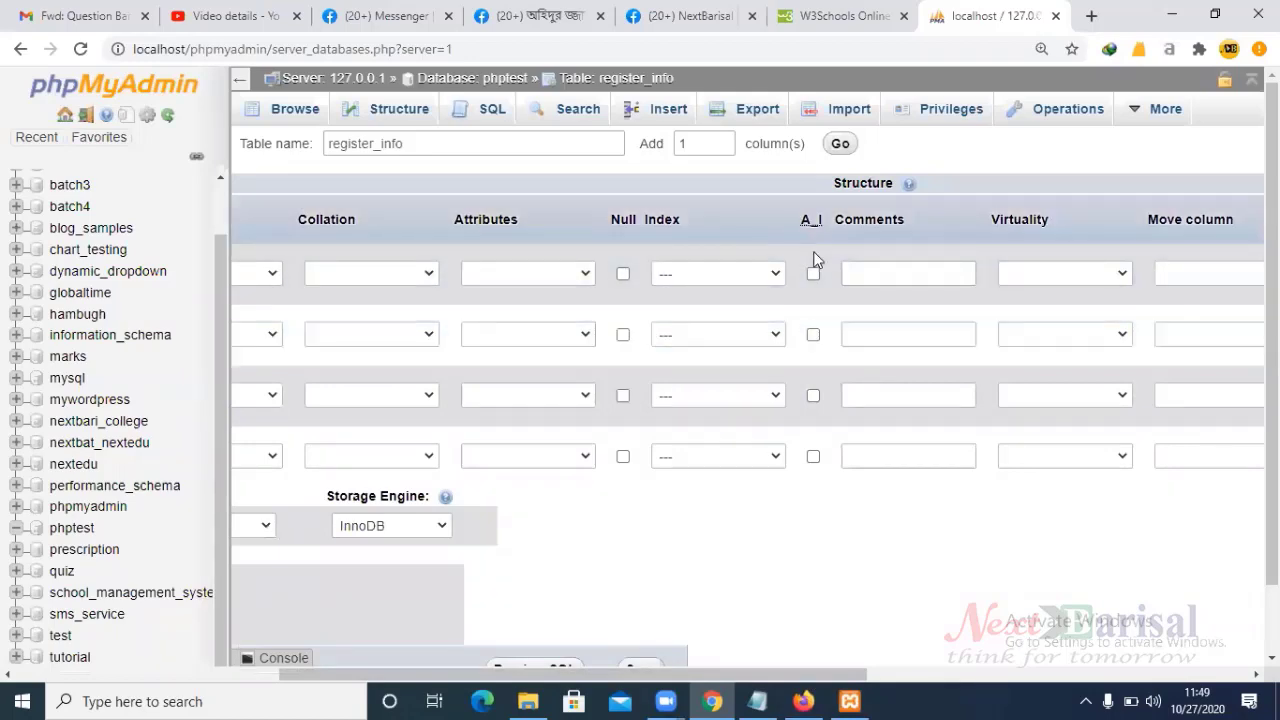
- Enable A_I on the id column and make it the PRIMARY key
{"action": "left_click", "coordinate": [813, 275]}
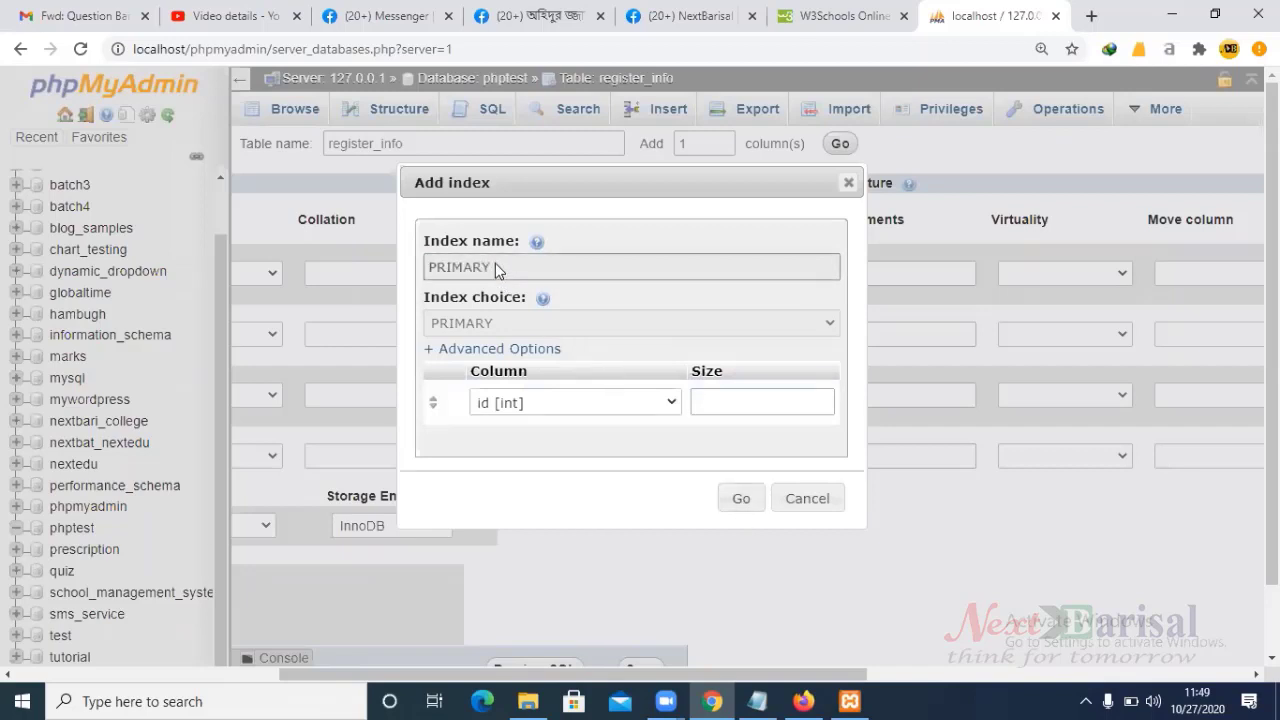
{"action": "left_click_drag", "start_coordinate": [495, 263], "coordinate": [428, 272]}
{"action": "left_click", "coordinate": [741, 500]}
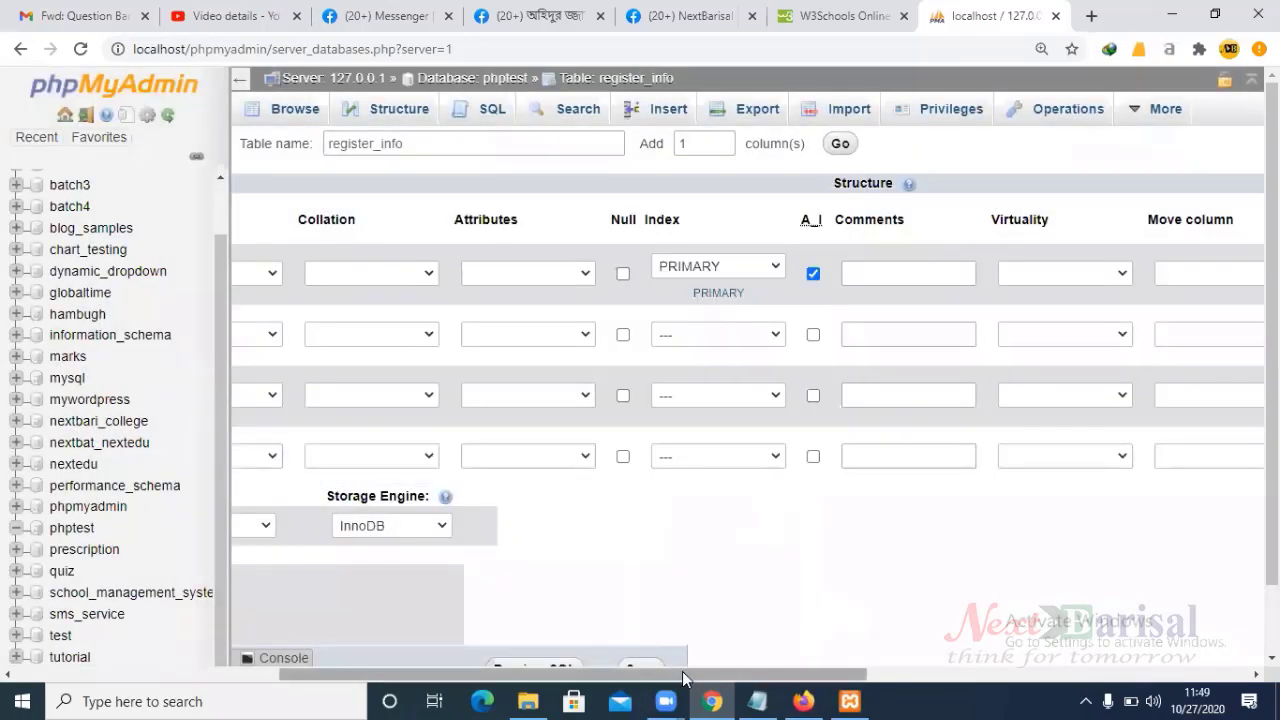
{"action": "left_click_drag", "start_coordinate": [678, 676], "coordinate": [360, 658]}
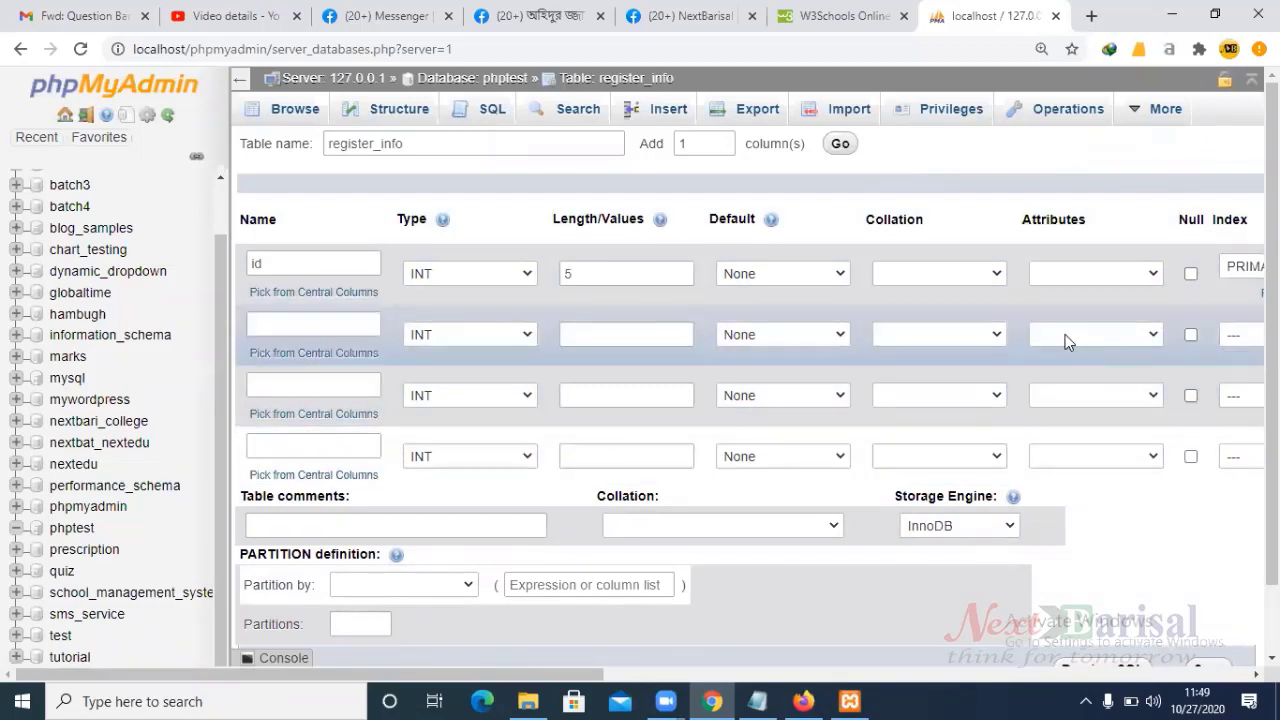
- Add the name column as VARCHAR with length 50
{"action": "left_click", "coordinate": [279, 324]}
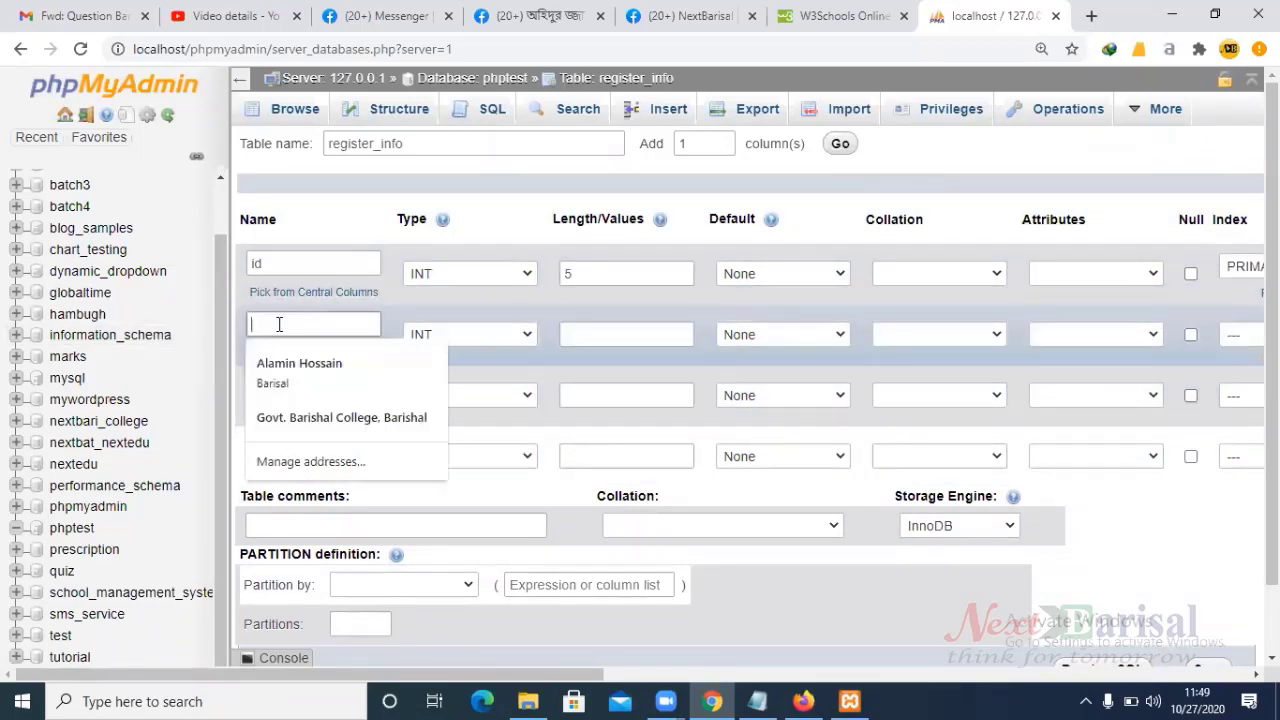
{"action": "type", "text": "name"}
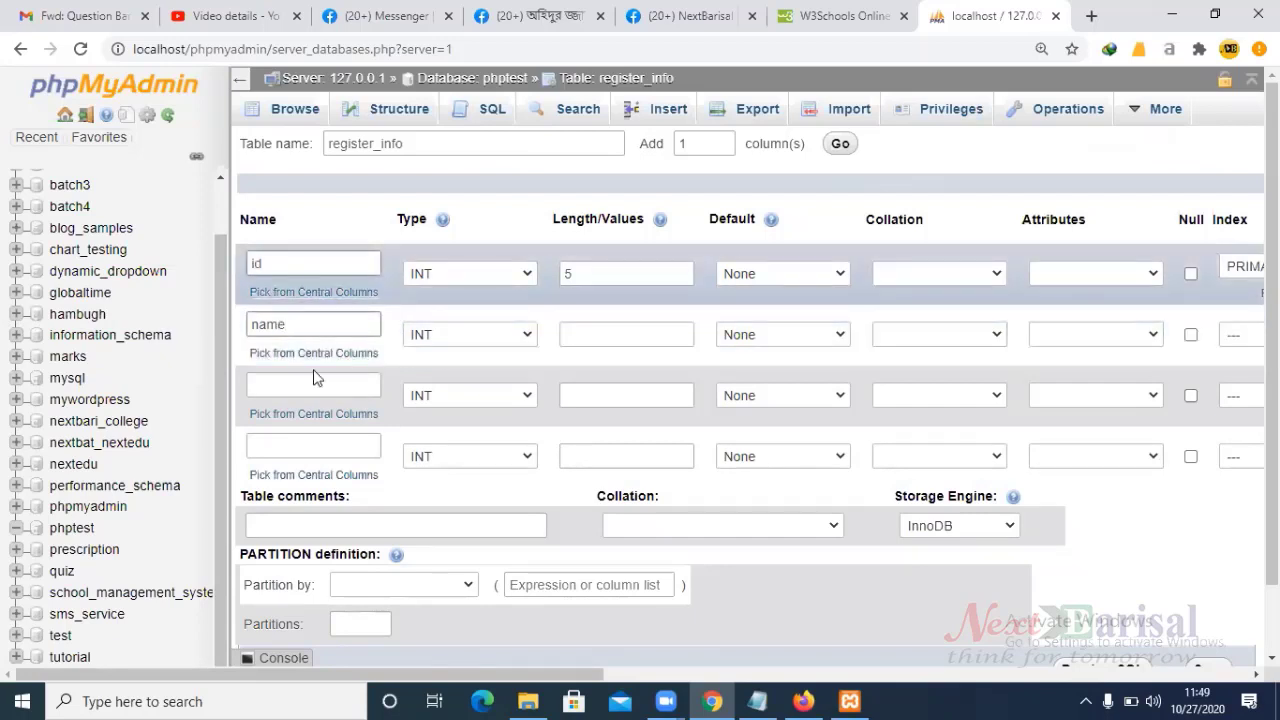
{"action": "left_click", "coordinate": [502, 339]}
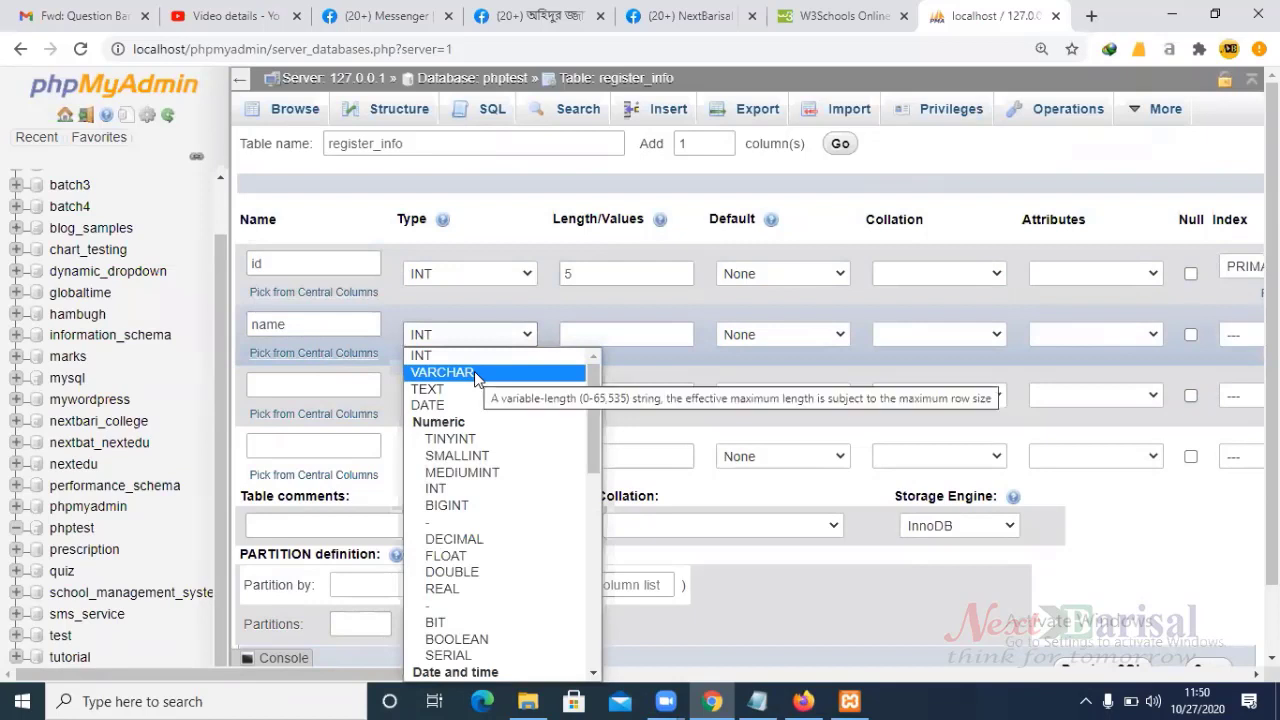
{"action": "left_click", "coordinate": [474, 371]}
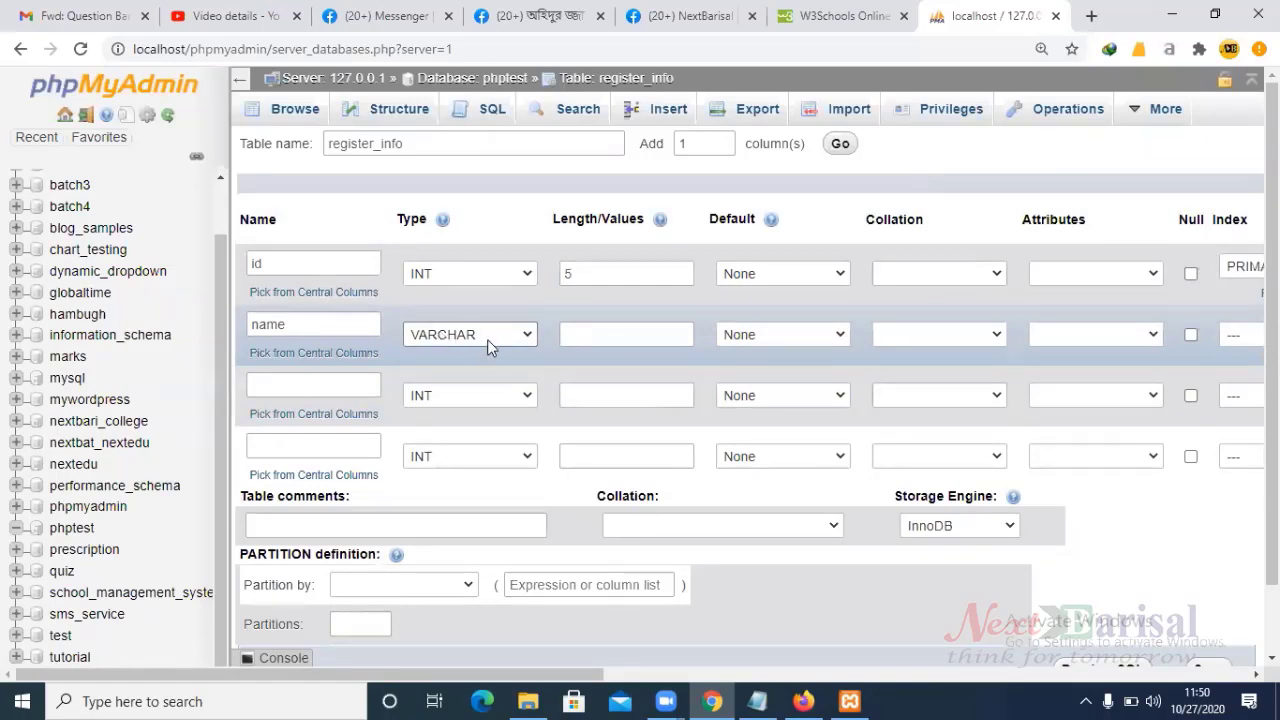
{"action": "left_click", "coordinate": [487, 339]}
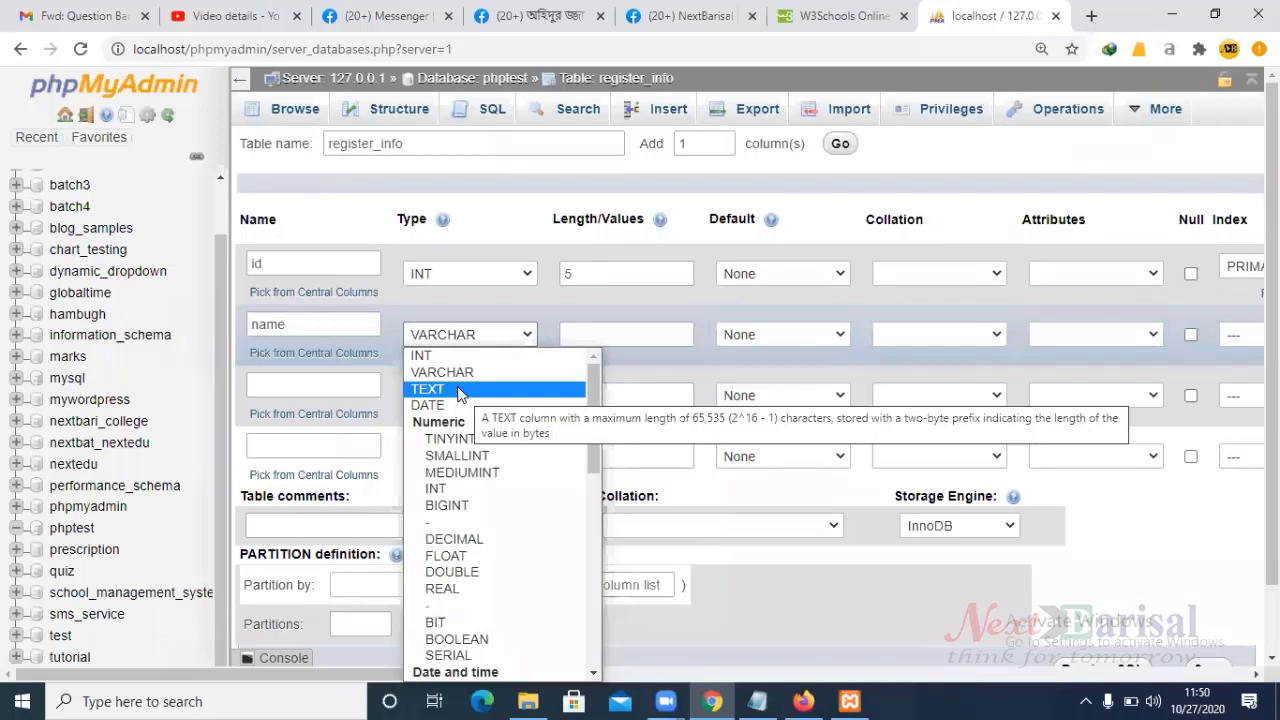
{"action": "left_click", "coordinate": [461, 336]}
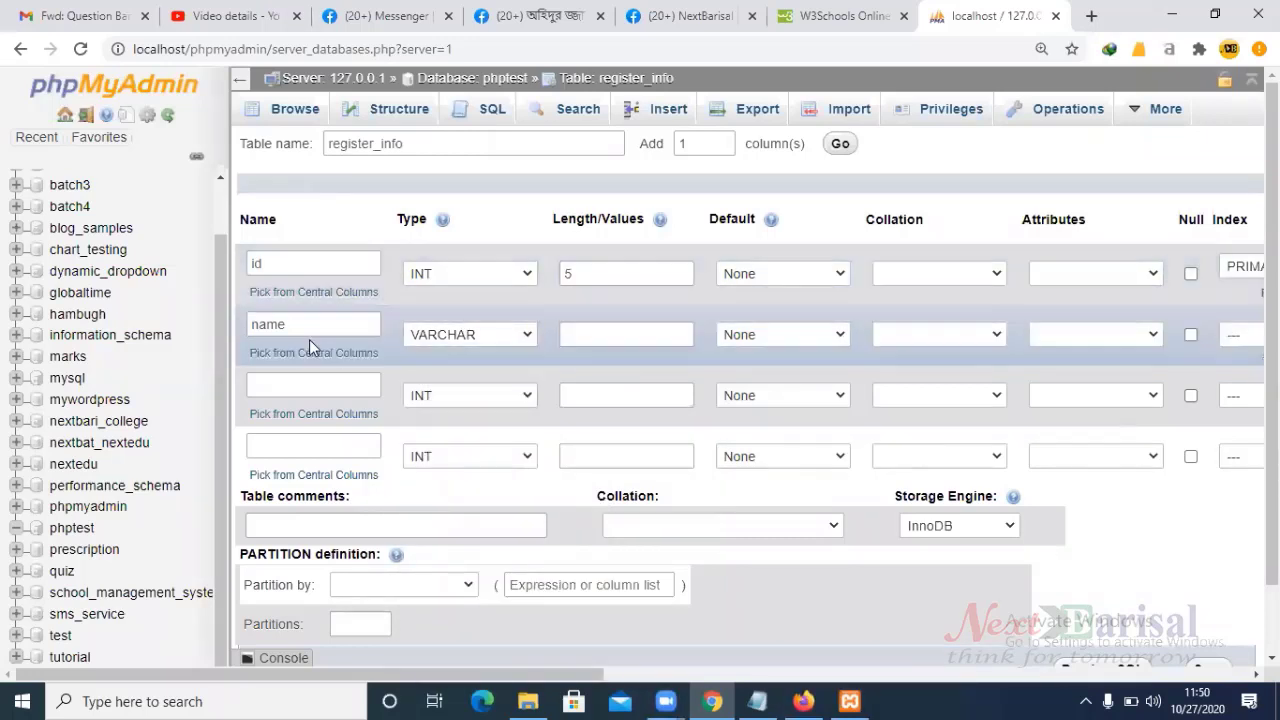
{"action": "left_click", "coordinate": [612, 333]}
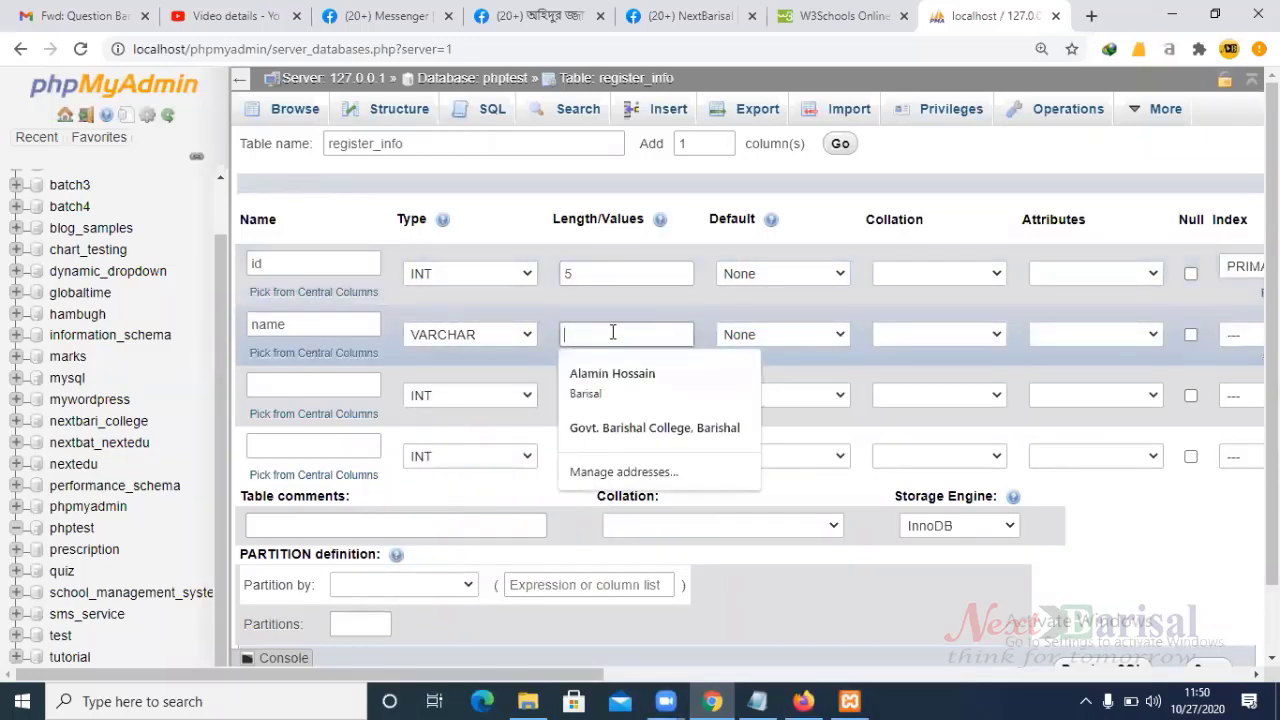
{"action": "type", "text": "50"}
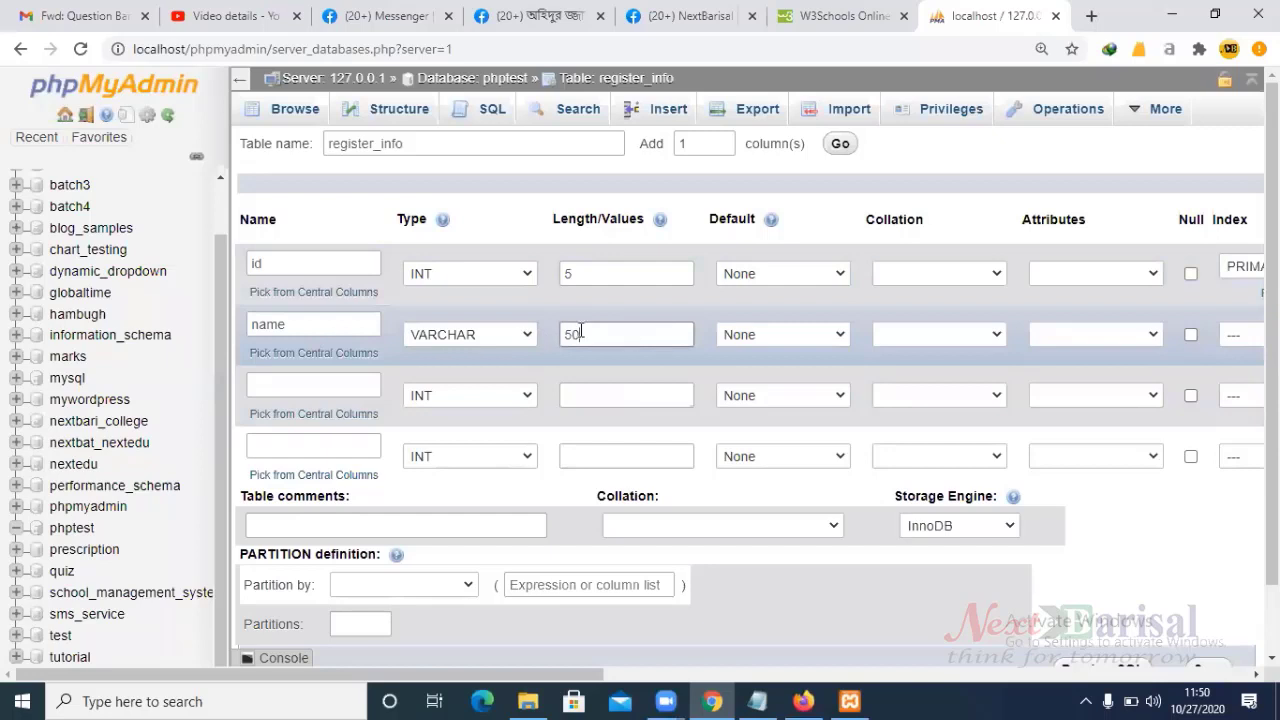
- Add the email column as VARCHAR with length 50
{"action": "left_click", "coordinate": [301, 383]}
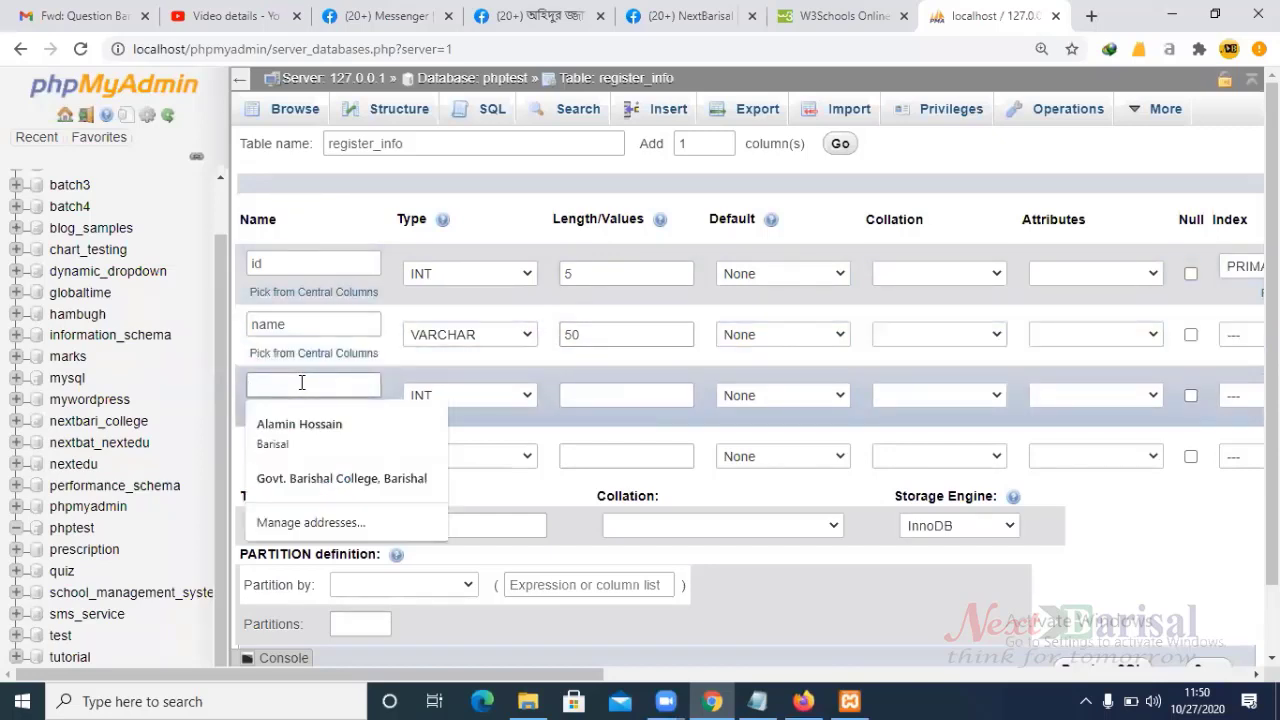
{"action": "type", "text": "E"}
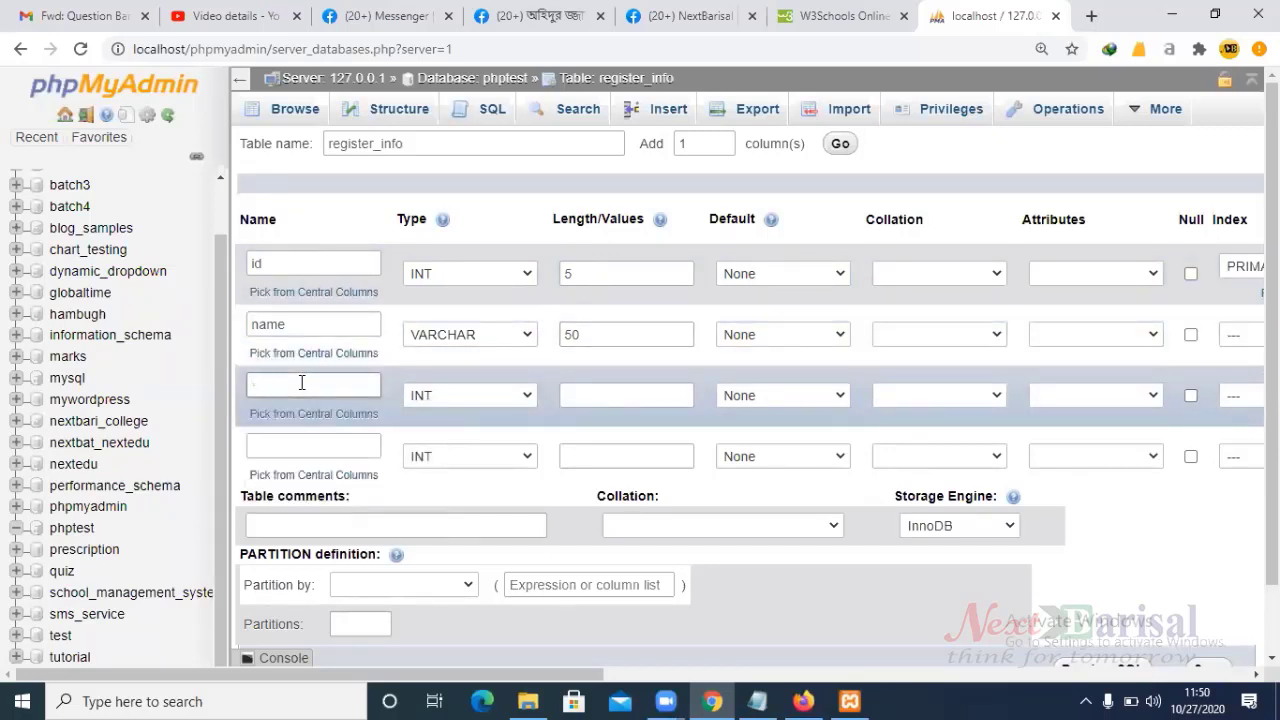
{"action": "type", "text": "email"}
{"action": "left_click", "coordinate": [457, 395]}
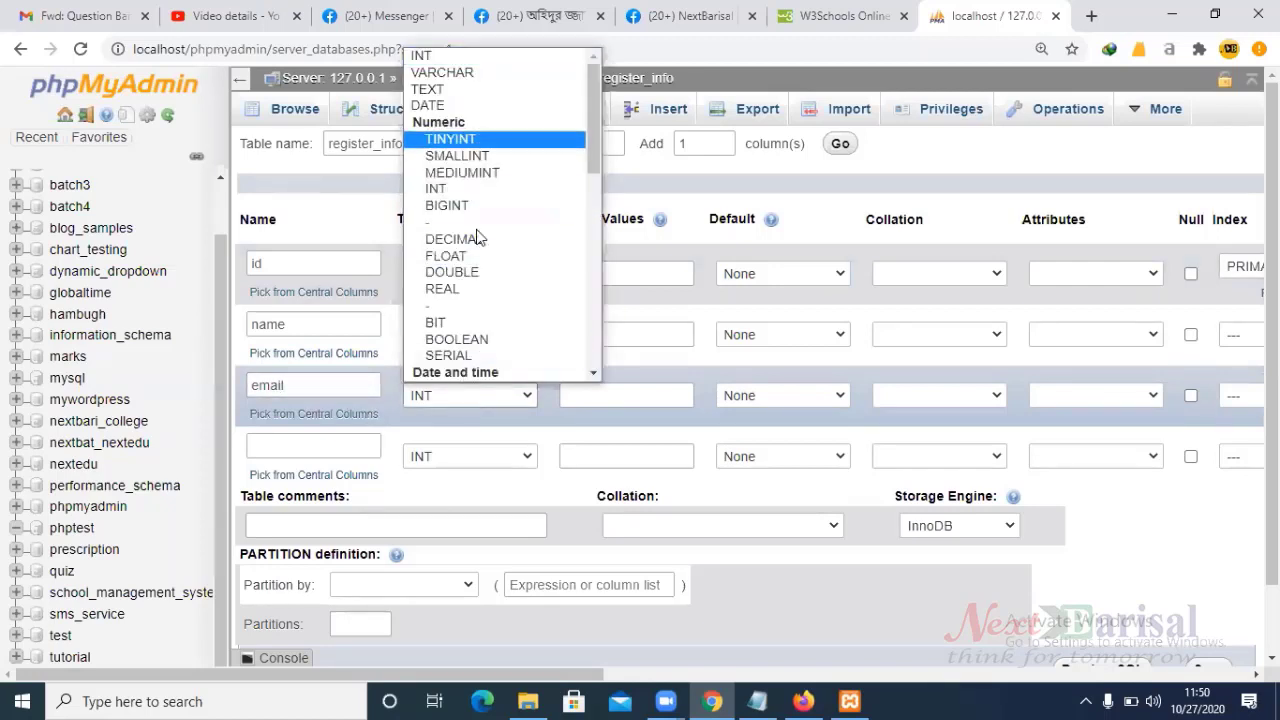
{"action": "left_click", "coordinate": [491, 77]}
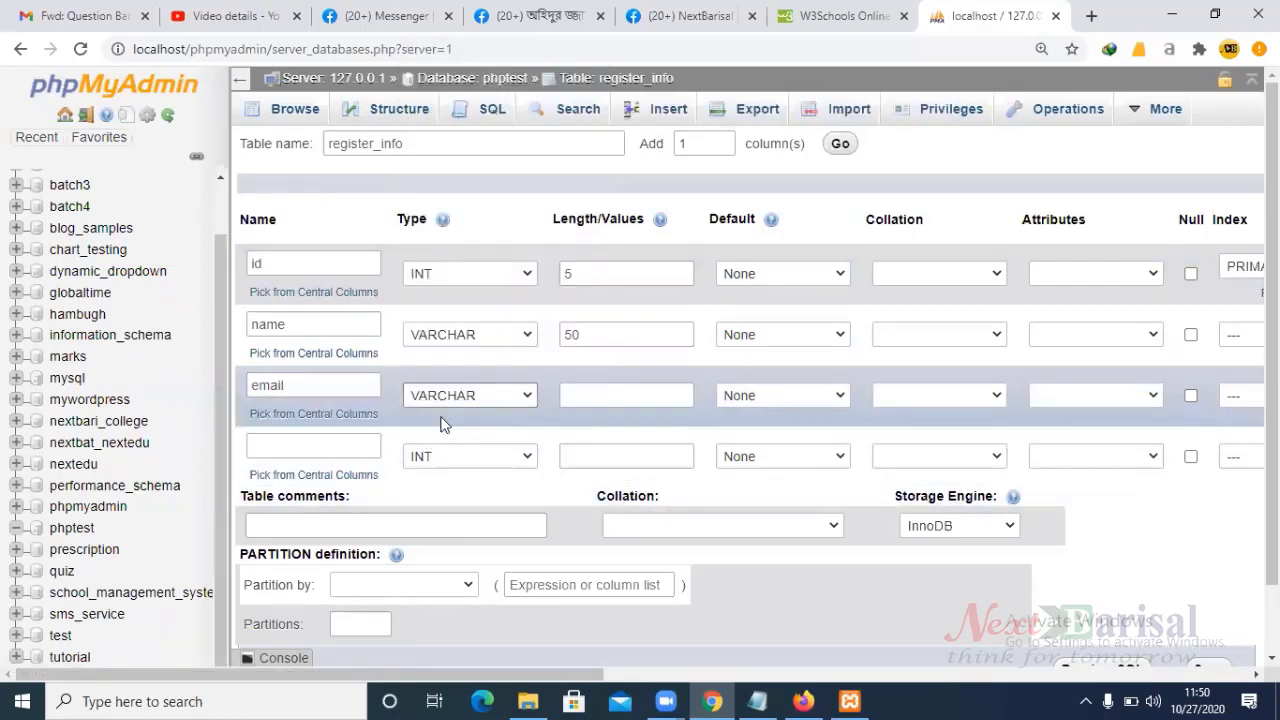
{"action": "left_click", "coordinate": [594, 395]}
{"action": "type", "text": "50"}
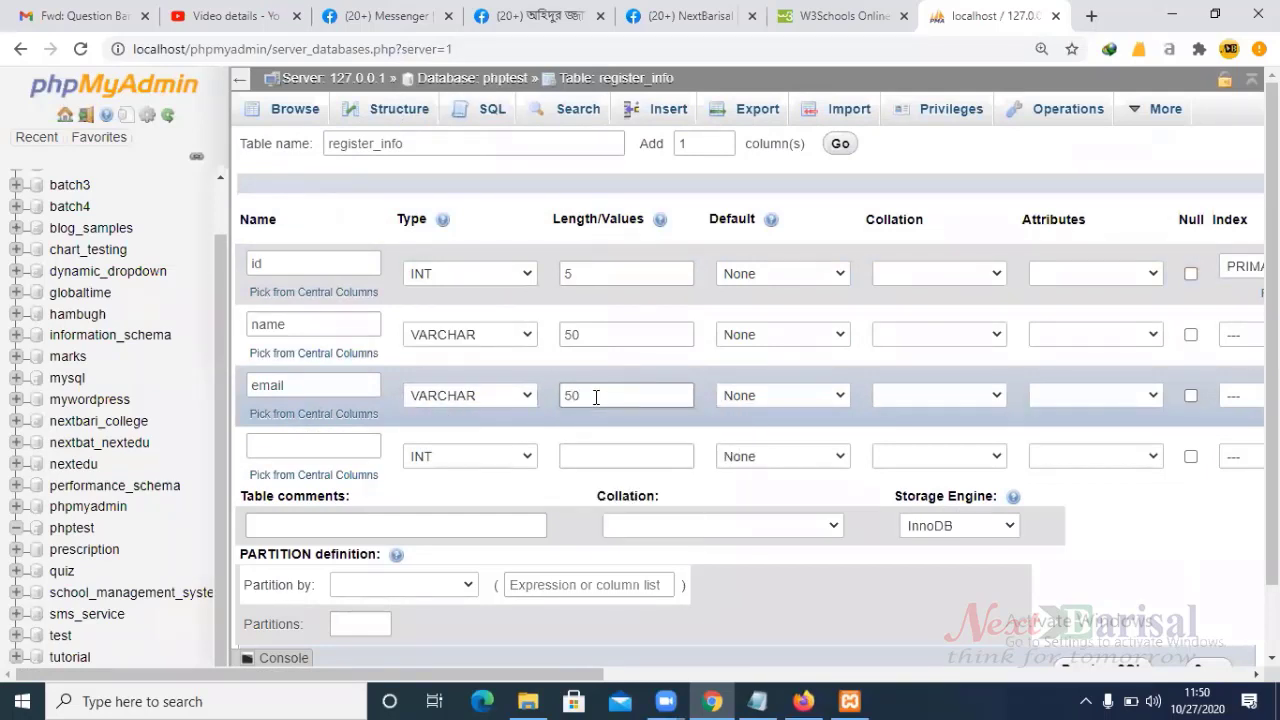
- Name the fourth column password and recheck the name column's length of 50
{"action": "left_click", "coordinate": [309, 442]}
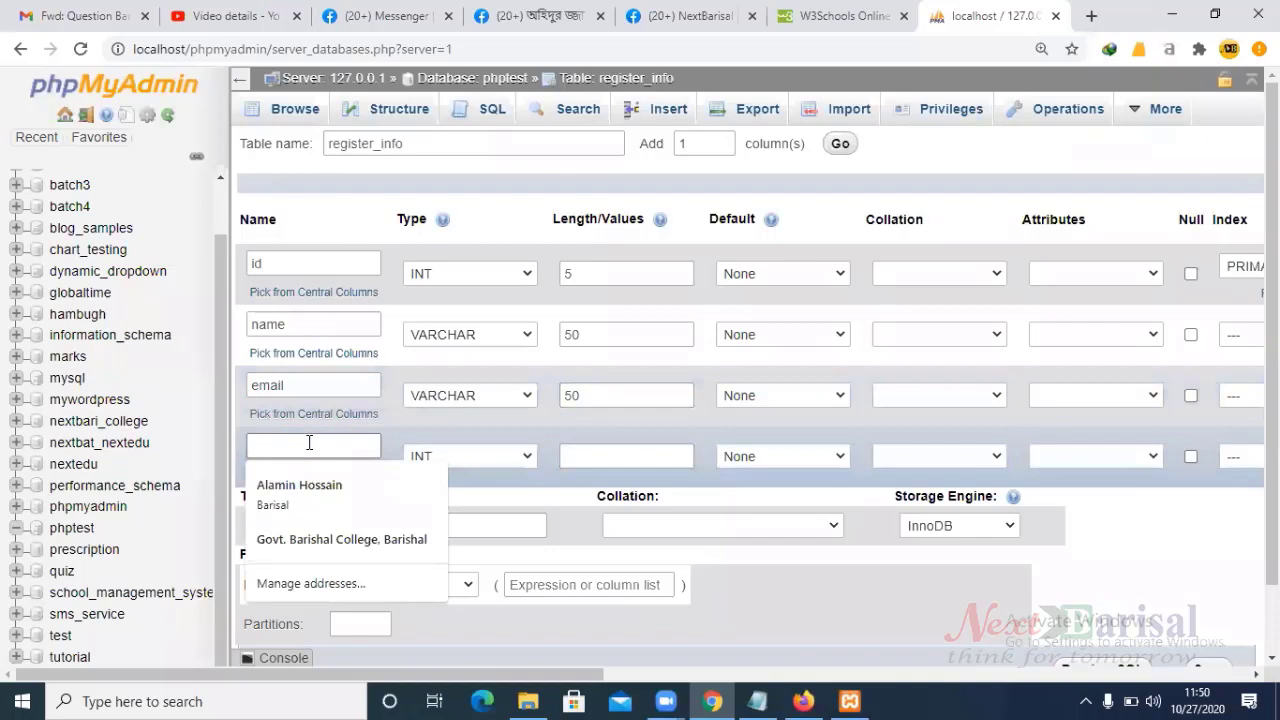
{"action": "type", "text": "password"}
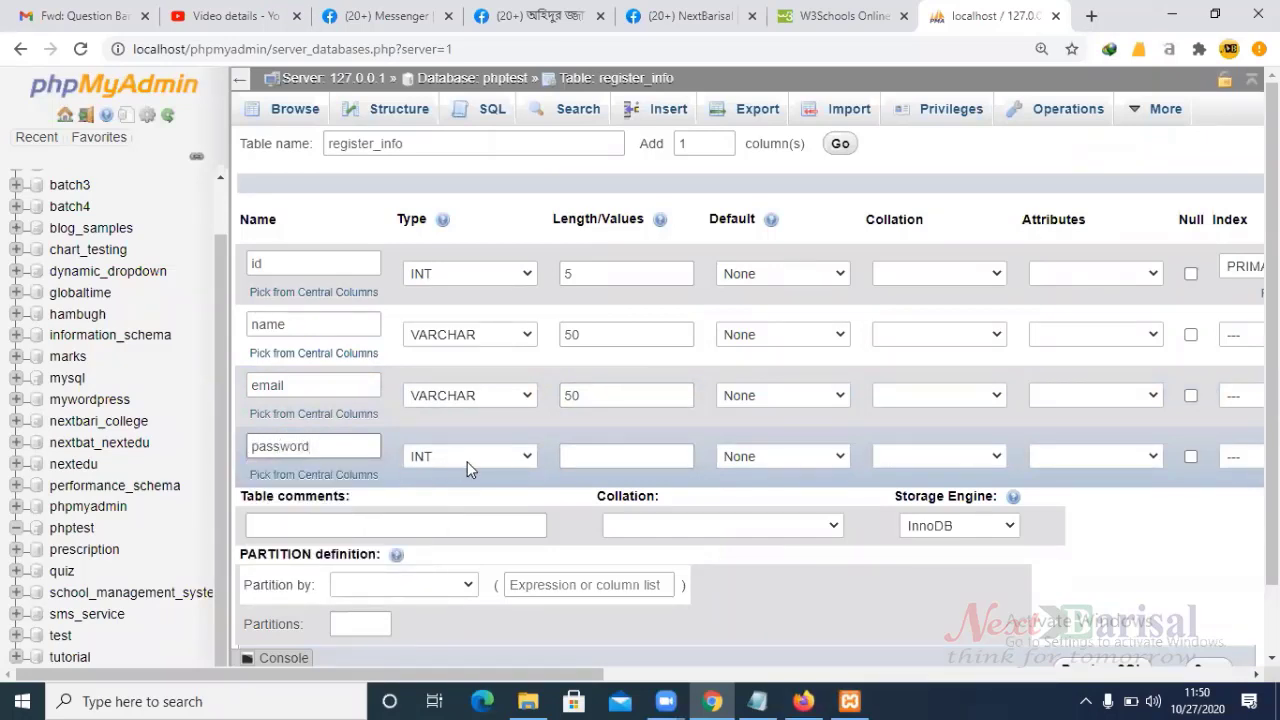
{"action": "left_click", "coordinate": [590, 331]}
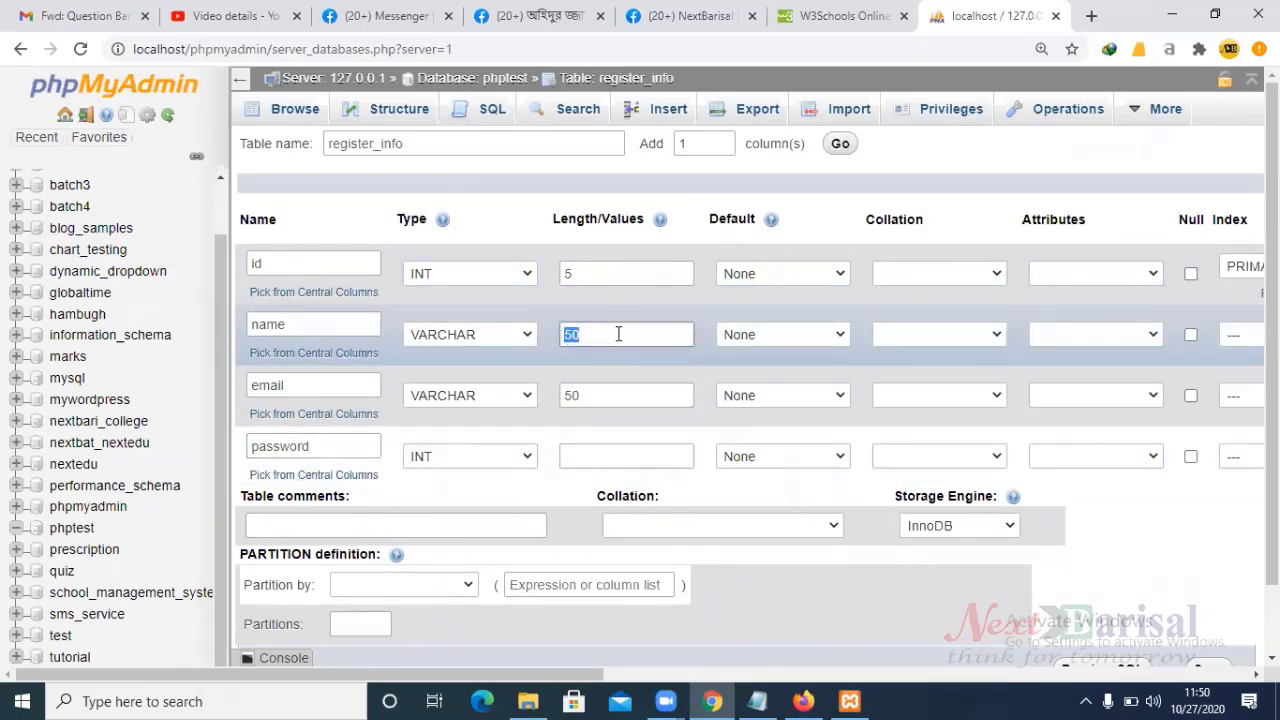
{"action": "left_click", "coordinate": [595, 335]}
{"action": "left_click_drag", "start_coordinate": [595, 335], "coordinate": [560, 335]}
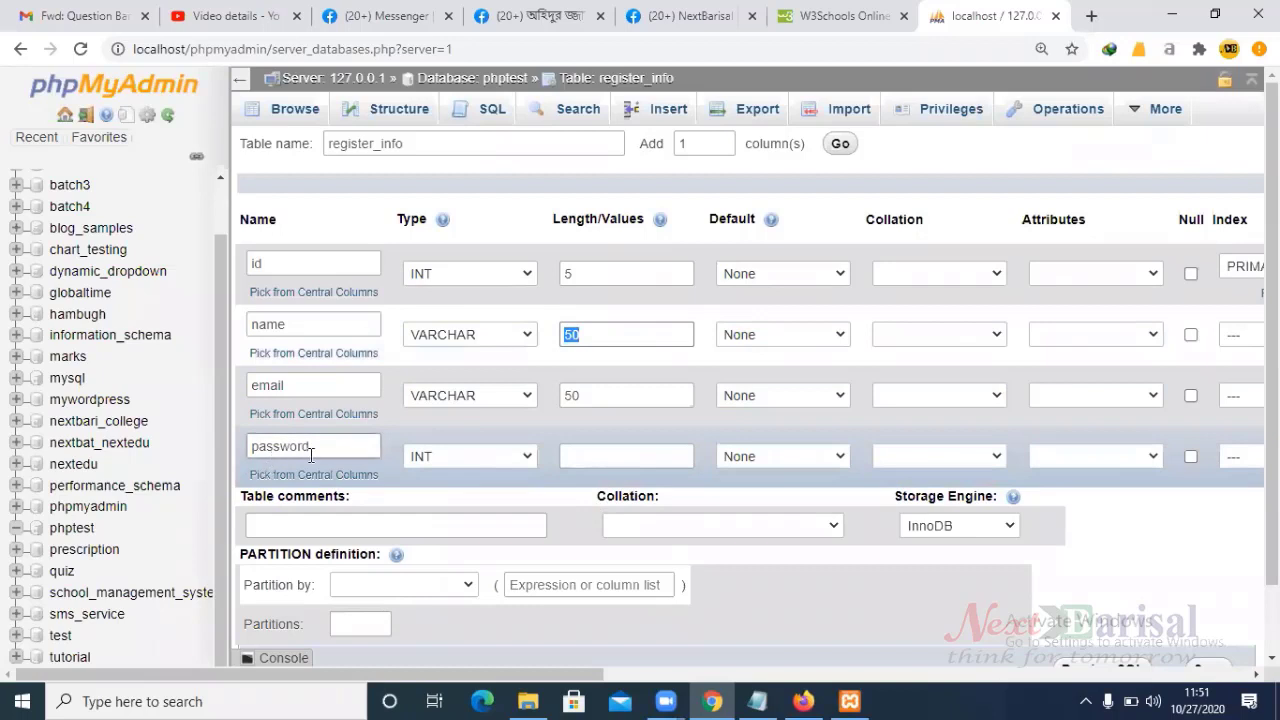
- Make password a VARCHAR, changing its length from 15 to 20
{"action": "left_click", "coordinate": [508, 458]}
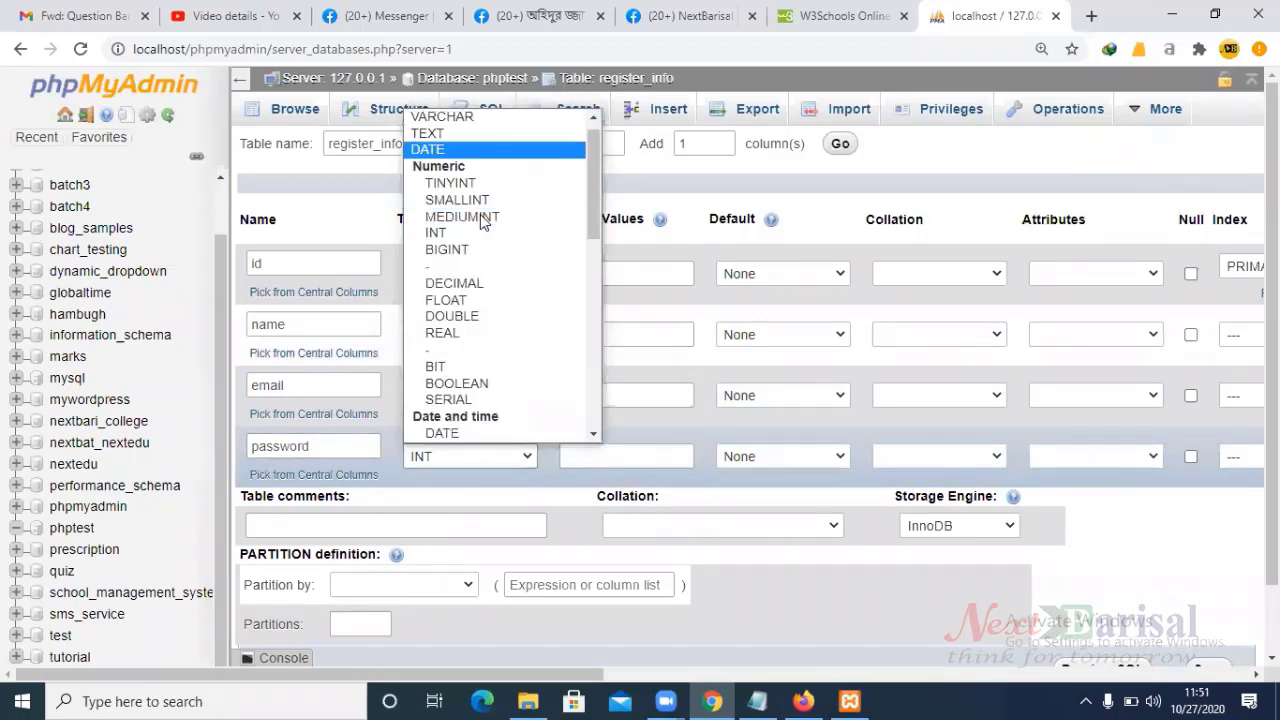
{"action": "left_click", "coordinate": [470, 119]}
{"action": "left_click", "coordinate": [608, 457]}
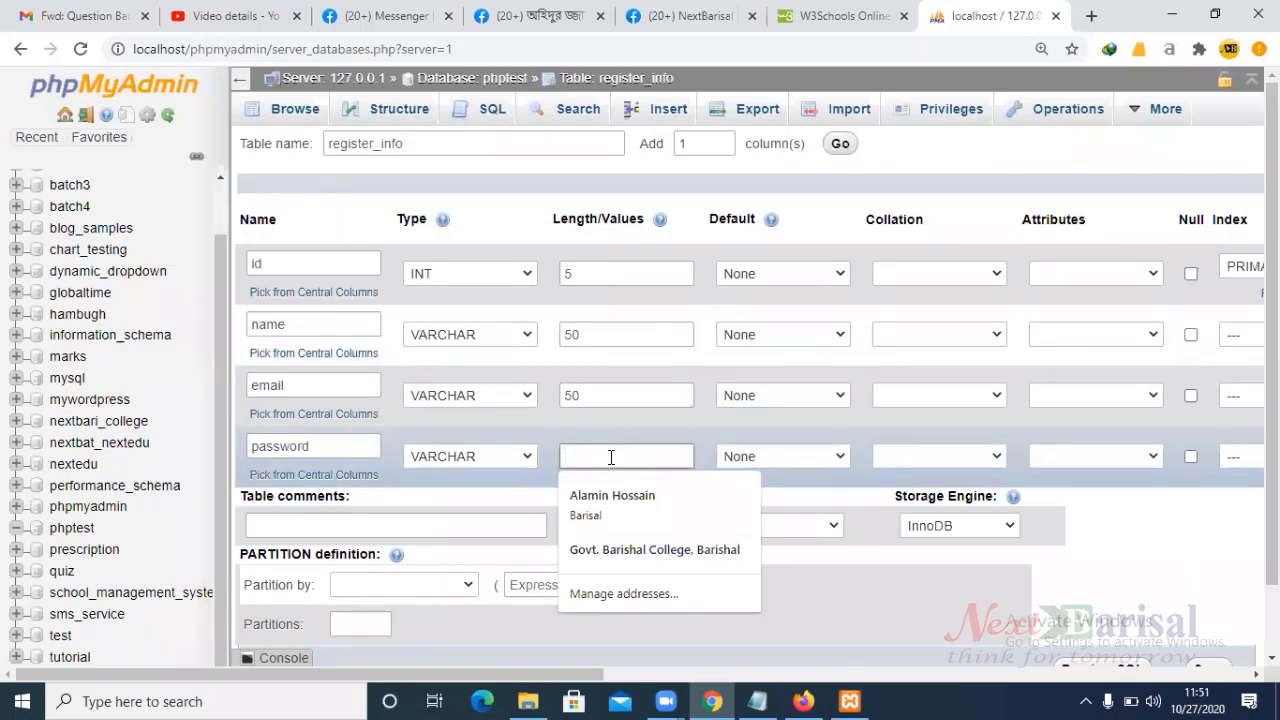
{"action": "type", "text": "15"}
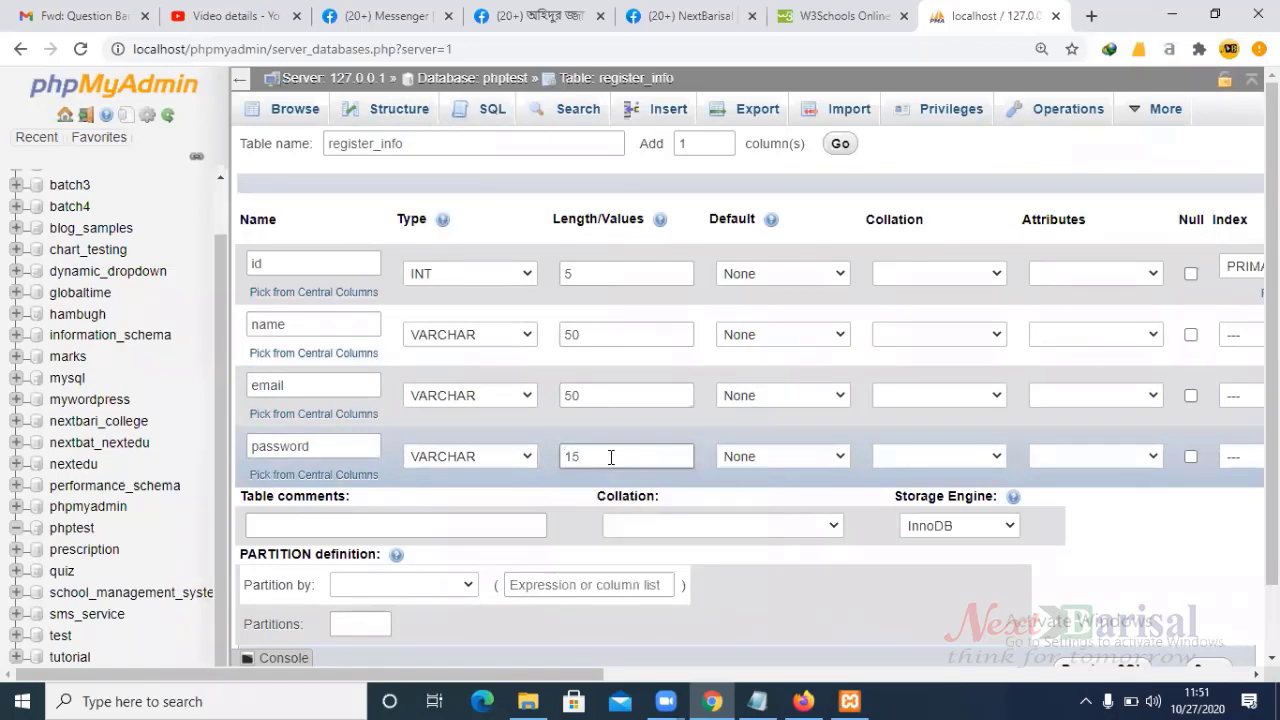
{"action": "left_click_drag", "start_coordinate": [586, 463], "coordinate": [566, 458]}
{"action": "left_click", "coordinate": [573, 486]}
{"action": "type", "text": "20"}
{"action": "left_click", "coordinate": [580, 456]}
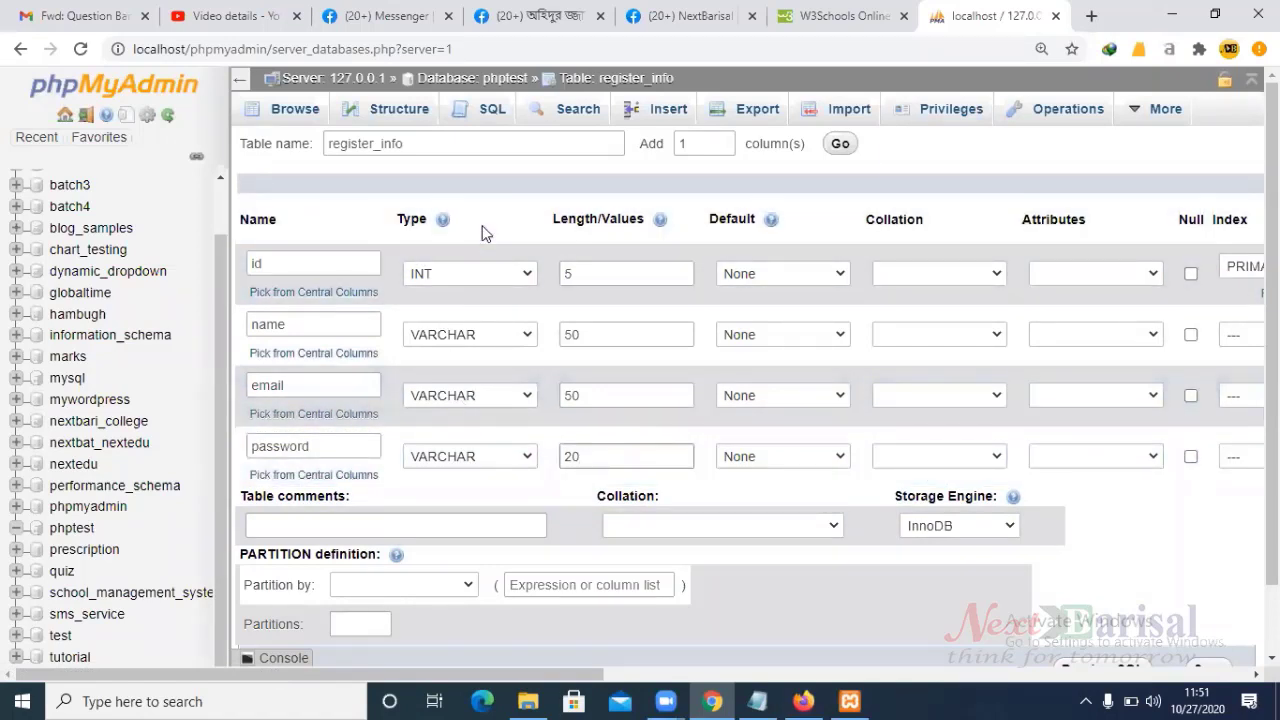
- Add a fifth column row and name it gender
{"action": "double_click", "coordinate": [684, 143]}
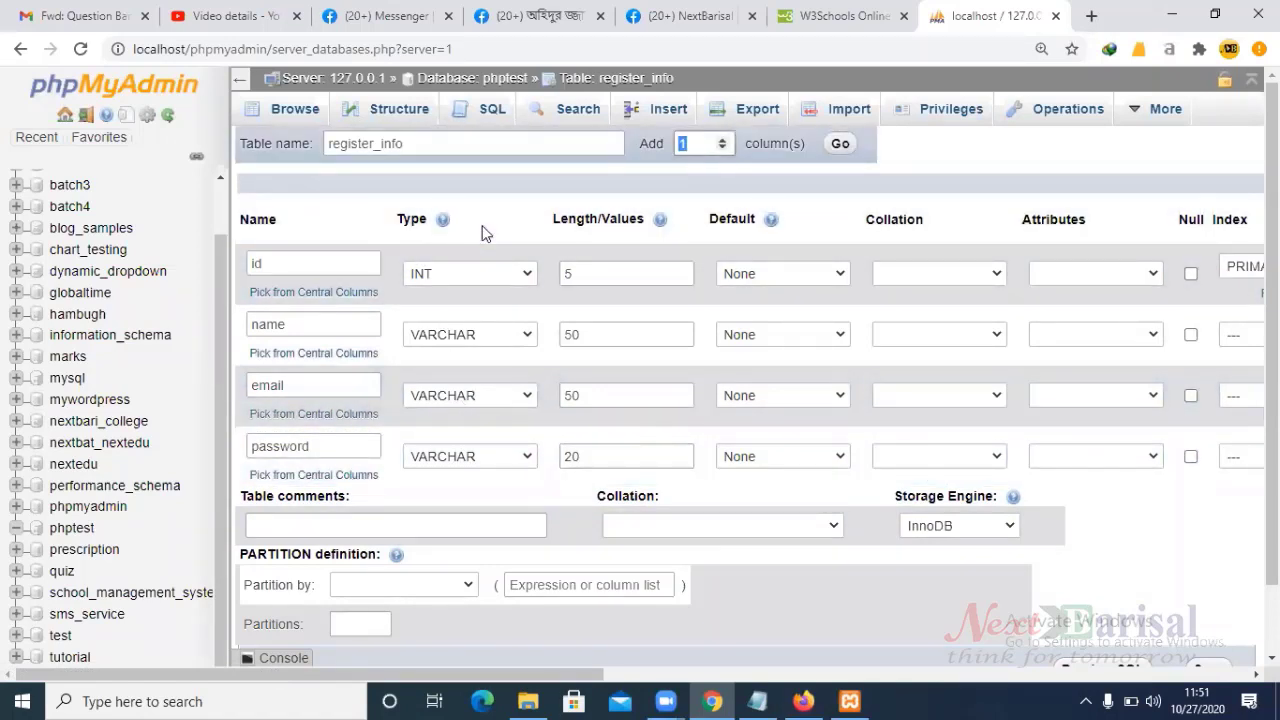
{"action": "key", "text": "Return"}
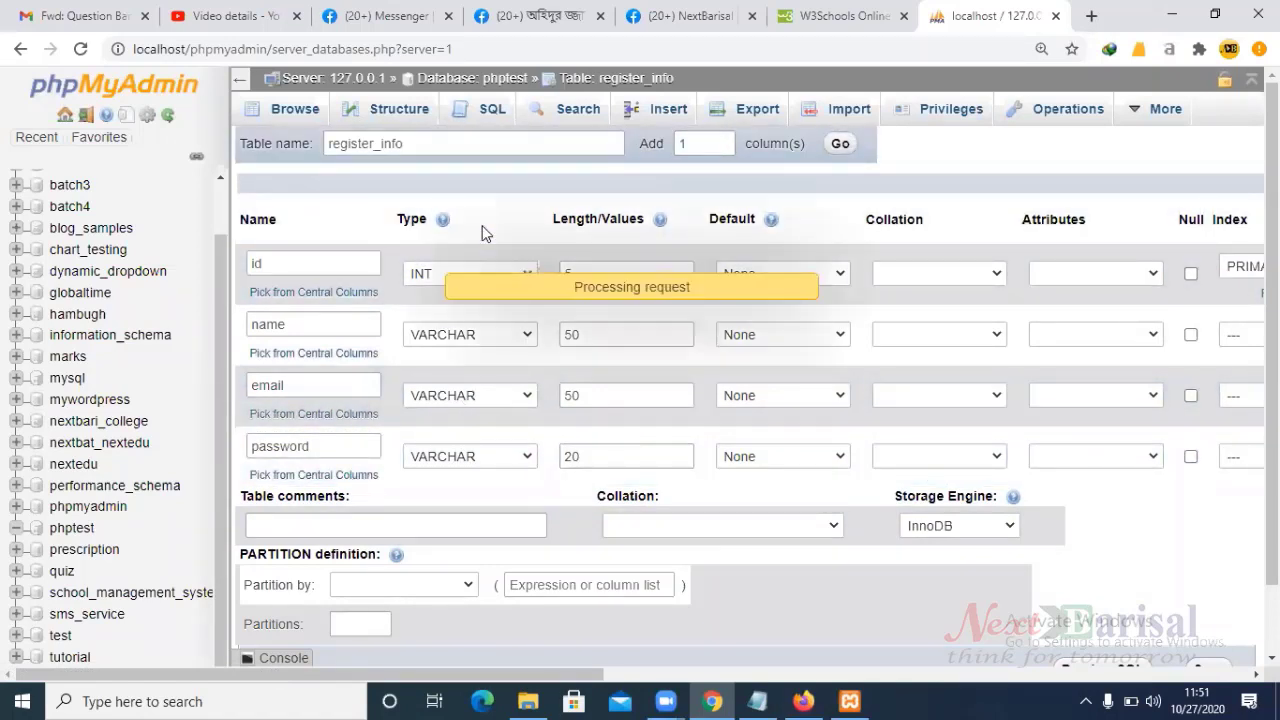
{"action": "left_click", "coordinate": [354, 506]}
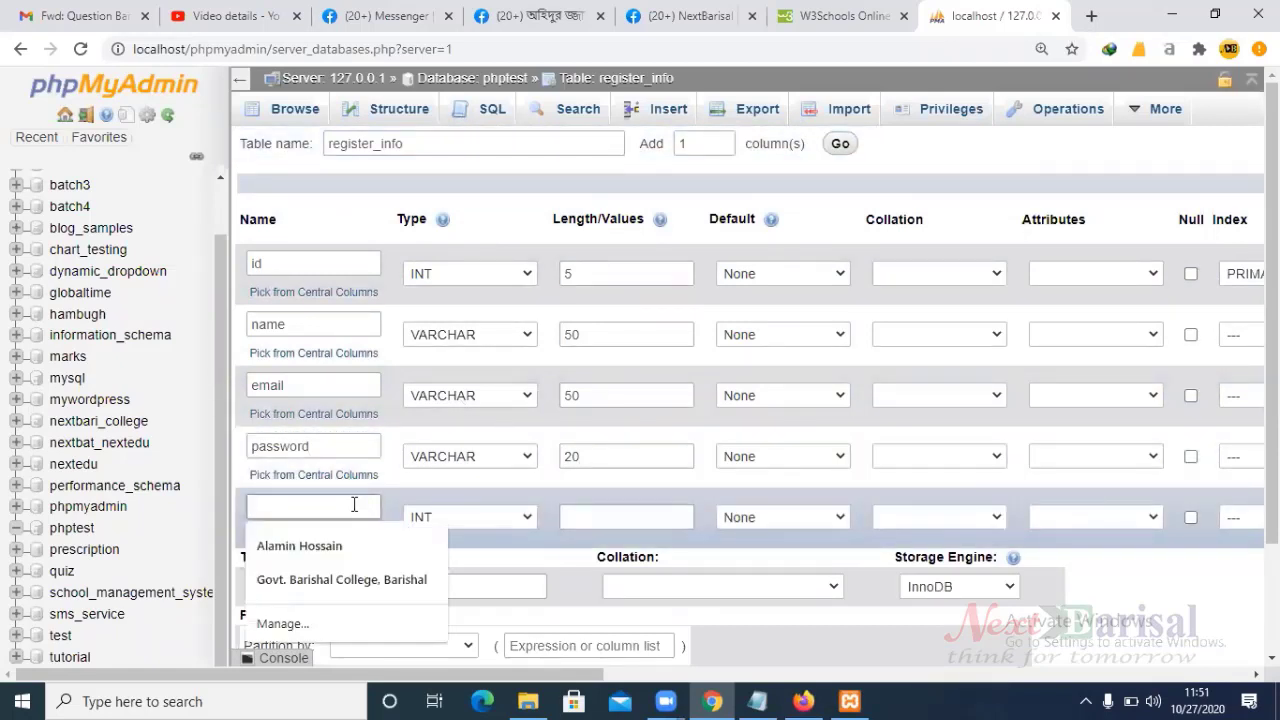
{"action": "type", "text": "male"}
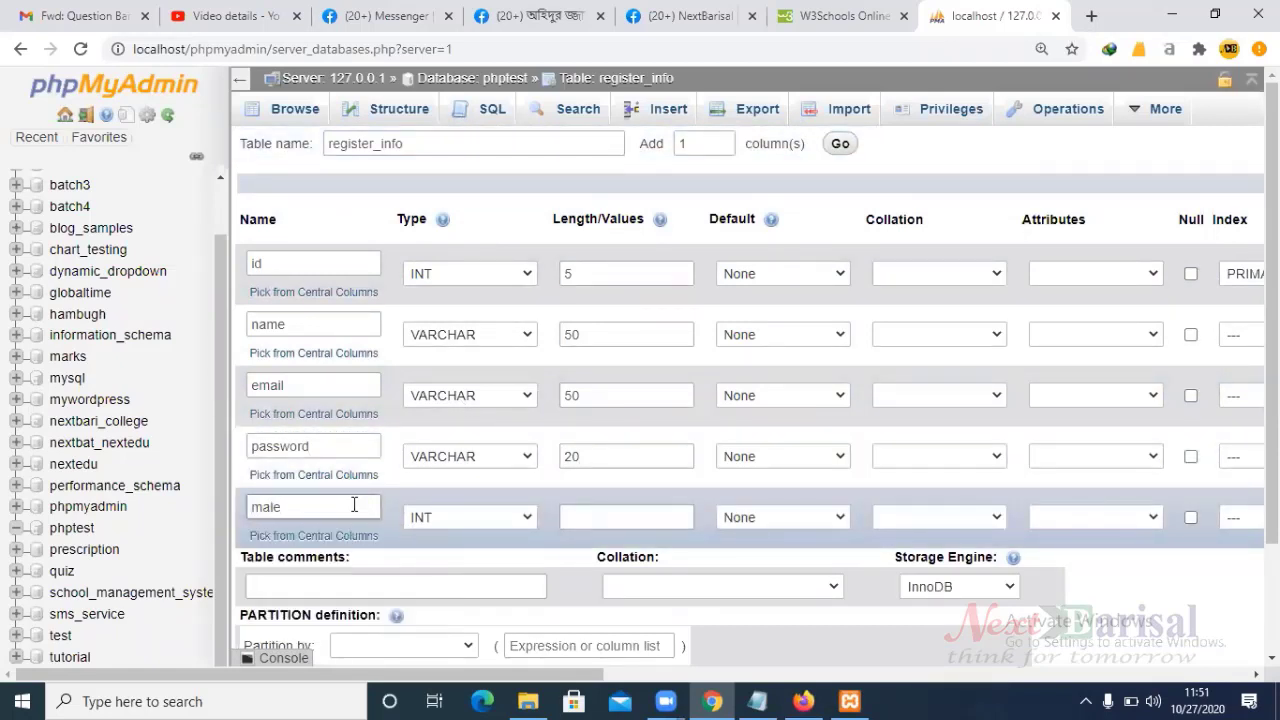
{"action": "left_click_drag", "start_coordinate": [290, 507], "coordinate": [243, 509]}
{"action": "type", "text": "gender"}
- Make the gender column a VARCHAR with length 6
{"action": "left_click", "coordinate": [429, 510]}
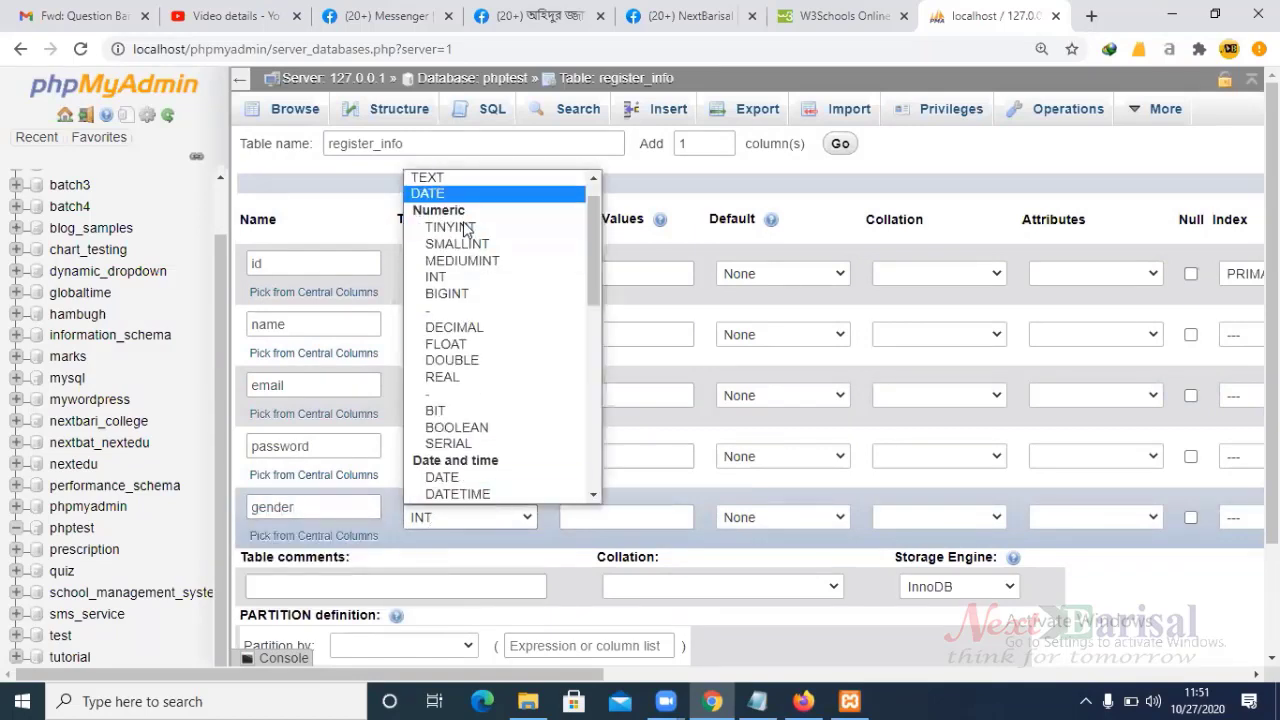
{"action": "left_click", "coordinate": [463, 198]}
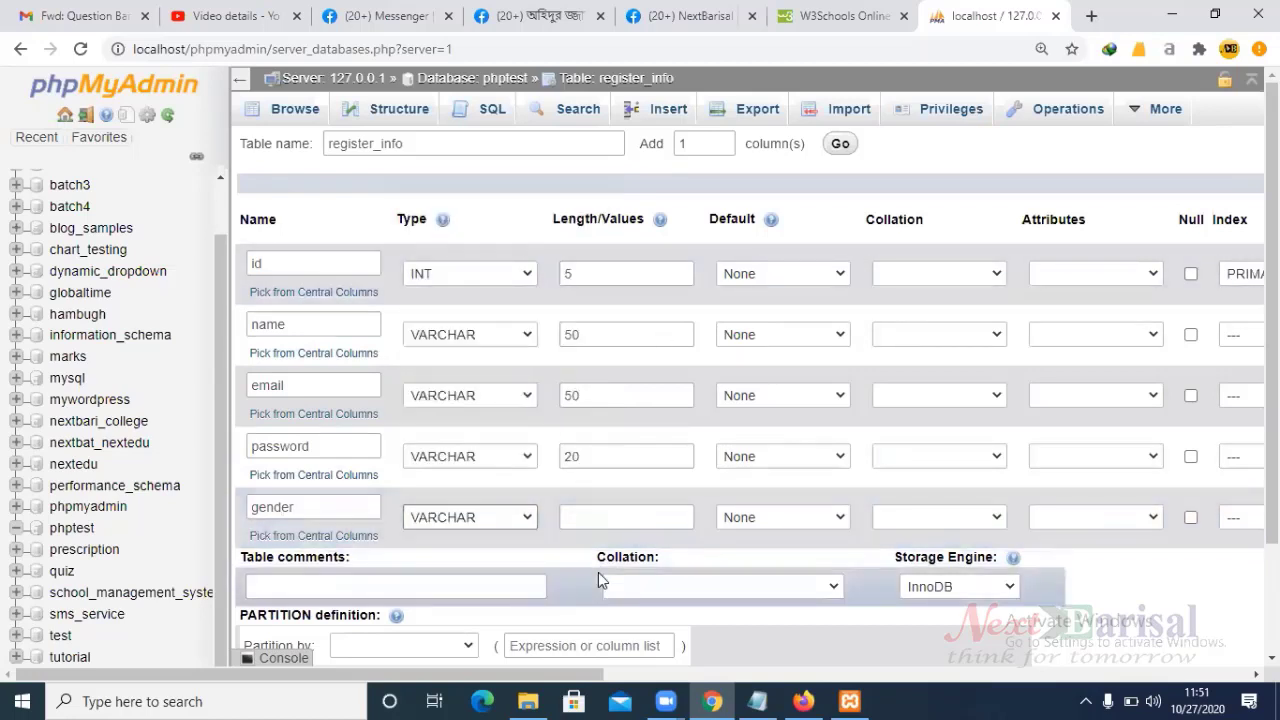
{"action": "left_click", "coordinate": [618, 516]}
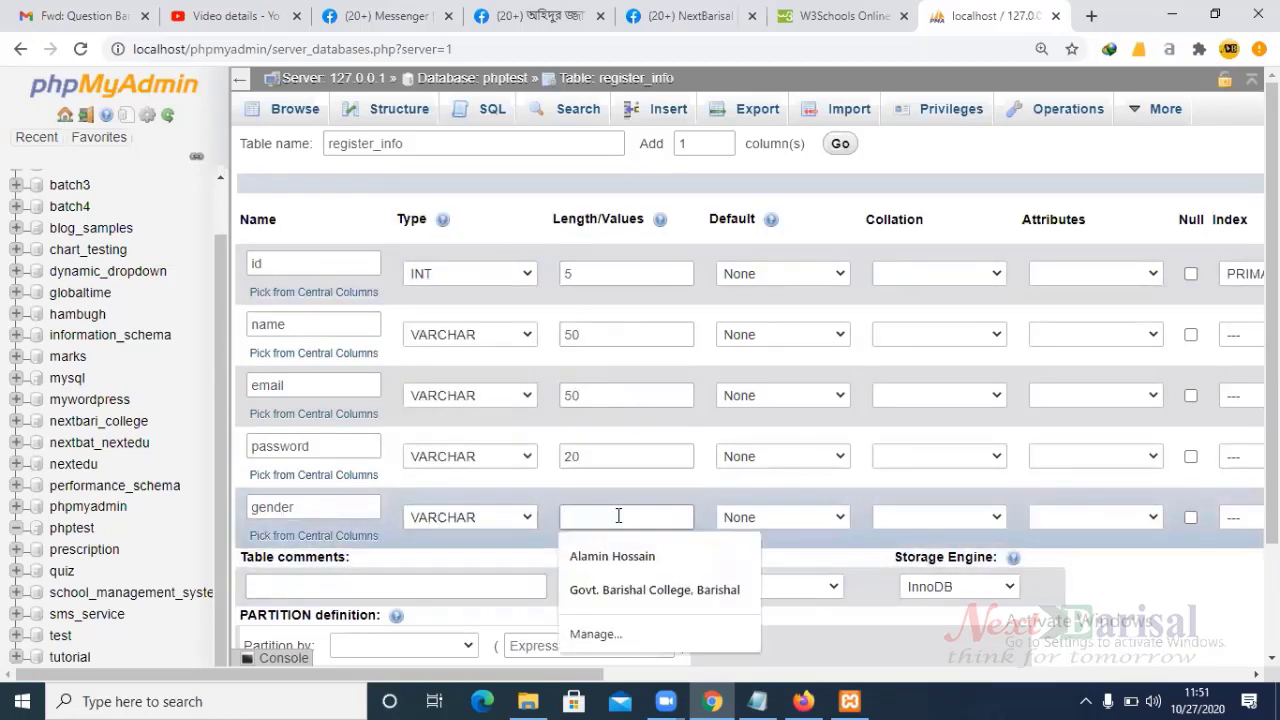
{"action": "type", "text": "6"}
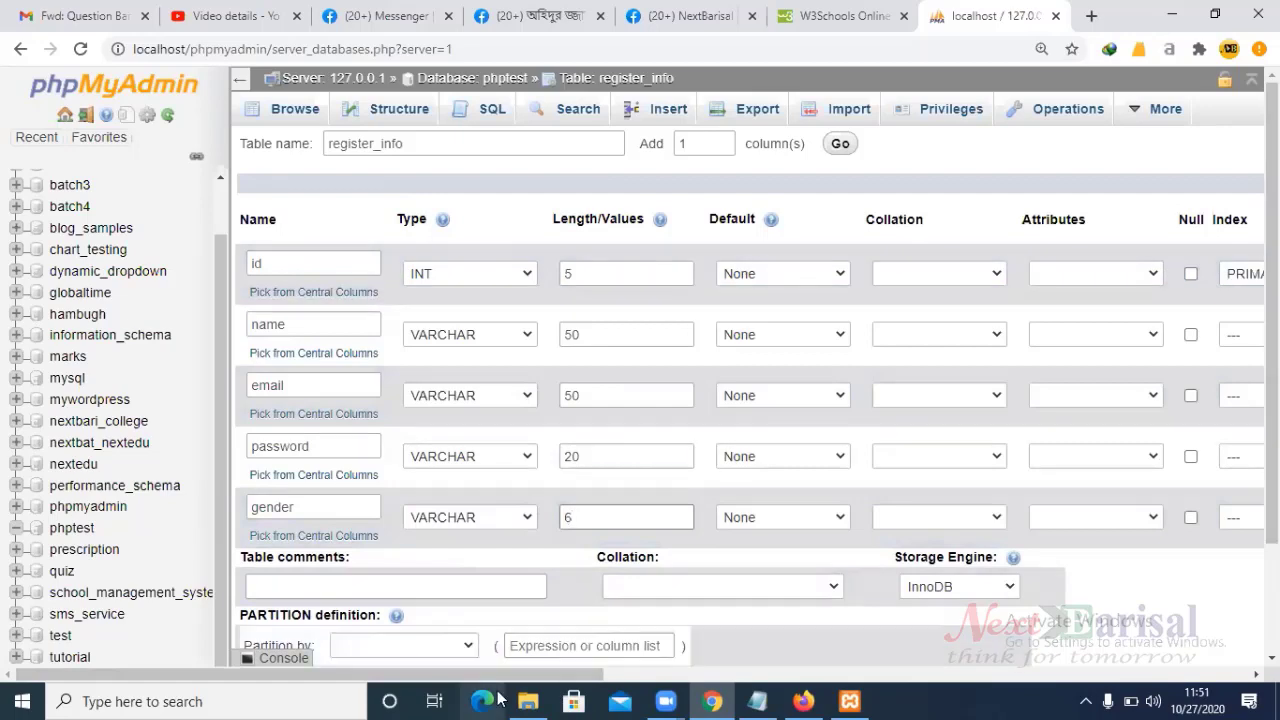
{"action": "left_click_drag", "start_coordinate": [495, 676], "coordinate": [464, 570]}
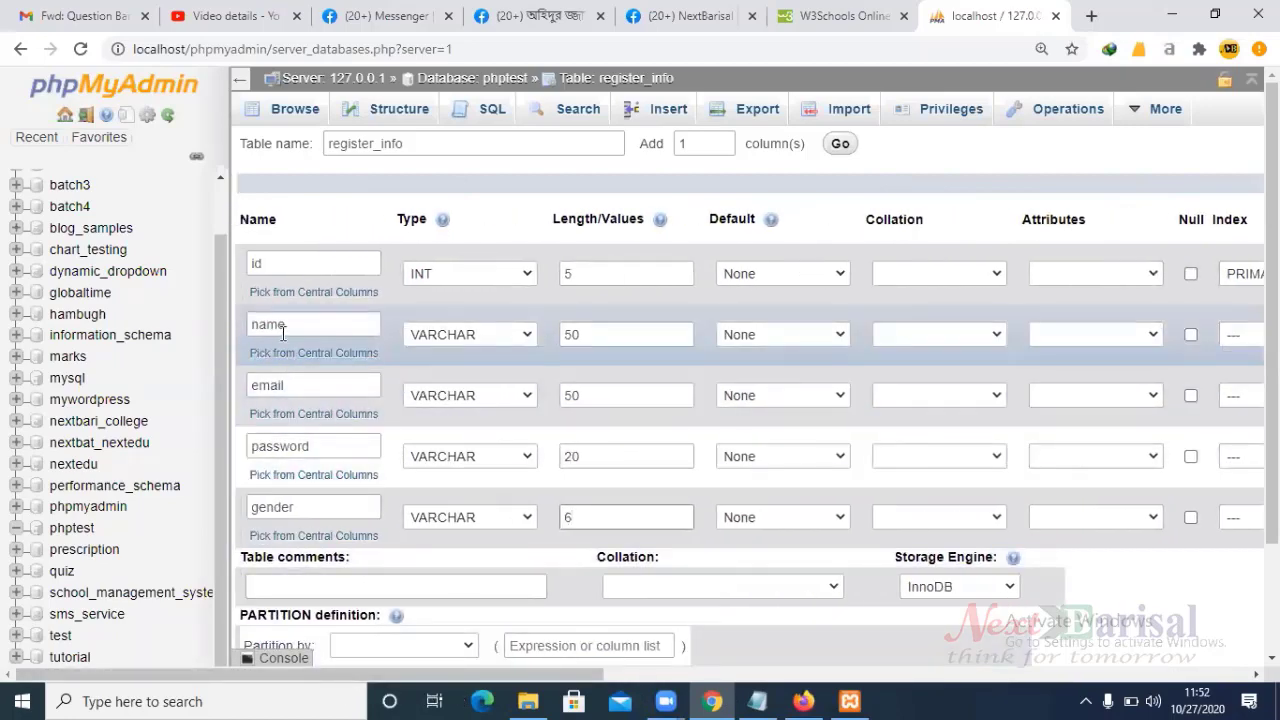
- Save the register_info table and view its structure listing all five columns
{"action": "scroll", "coordinate": [700, 540], "scroll_direction": "down", "scroll_amount": 2}
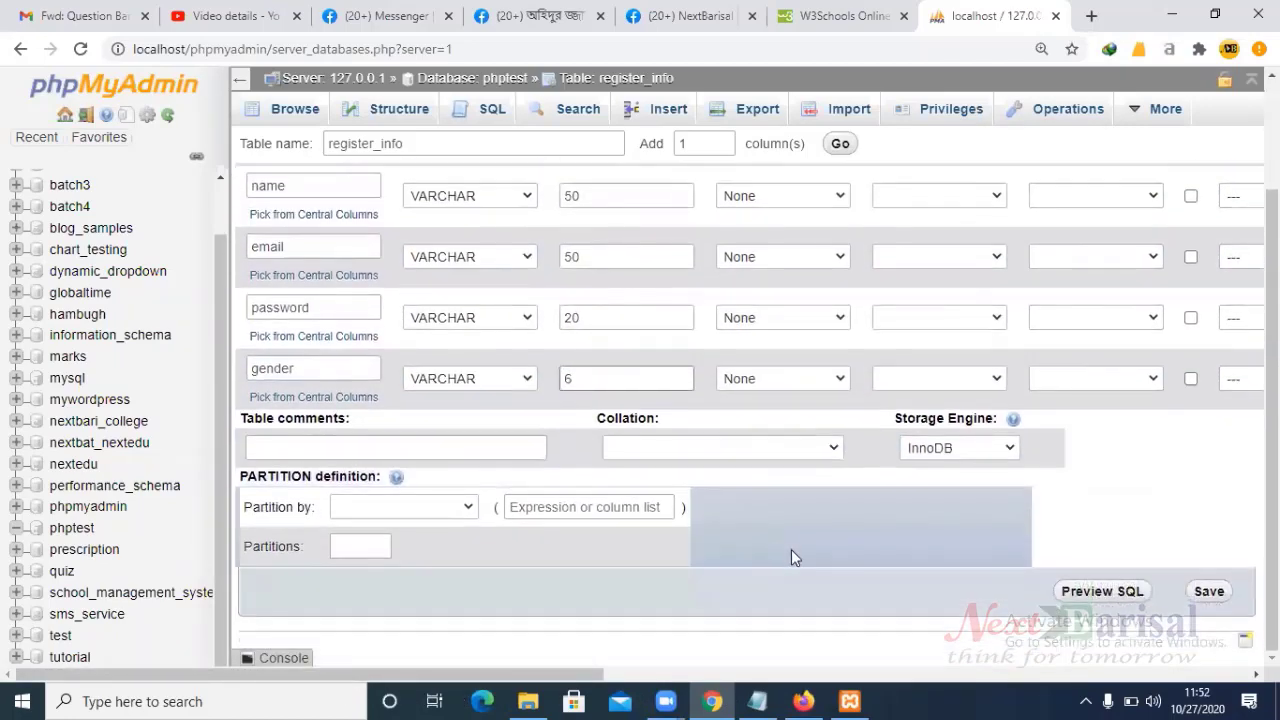
{"action": "left_click", "coordinate": [1205, 592]}
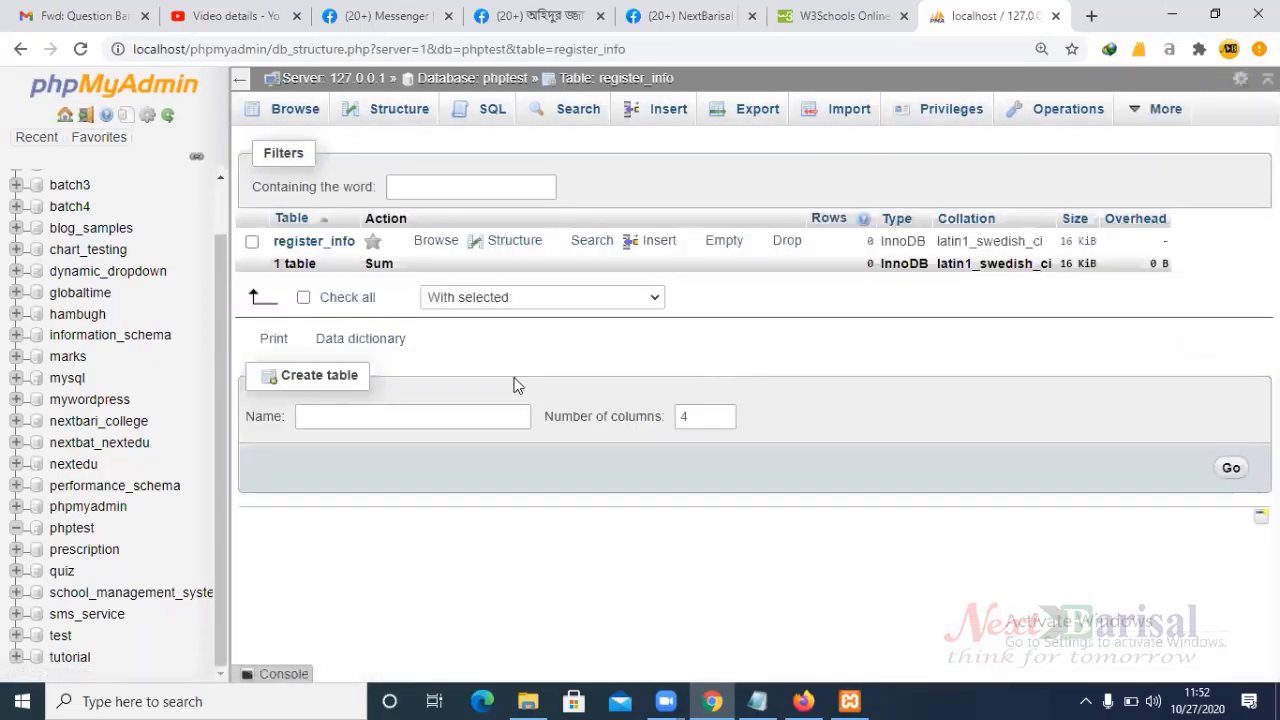
{"action": "left_click", "coordinate": [506, 240]}
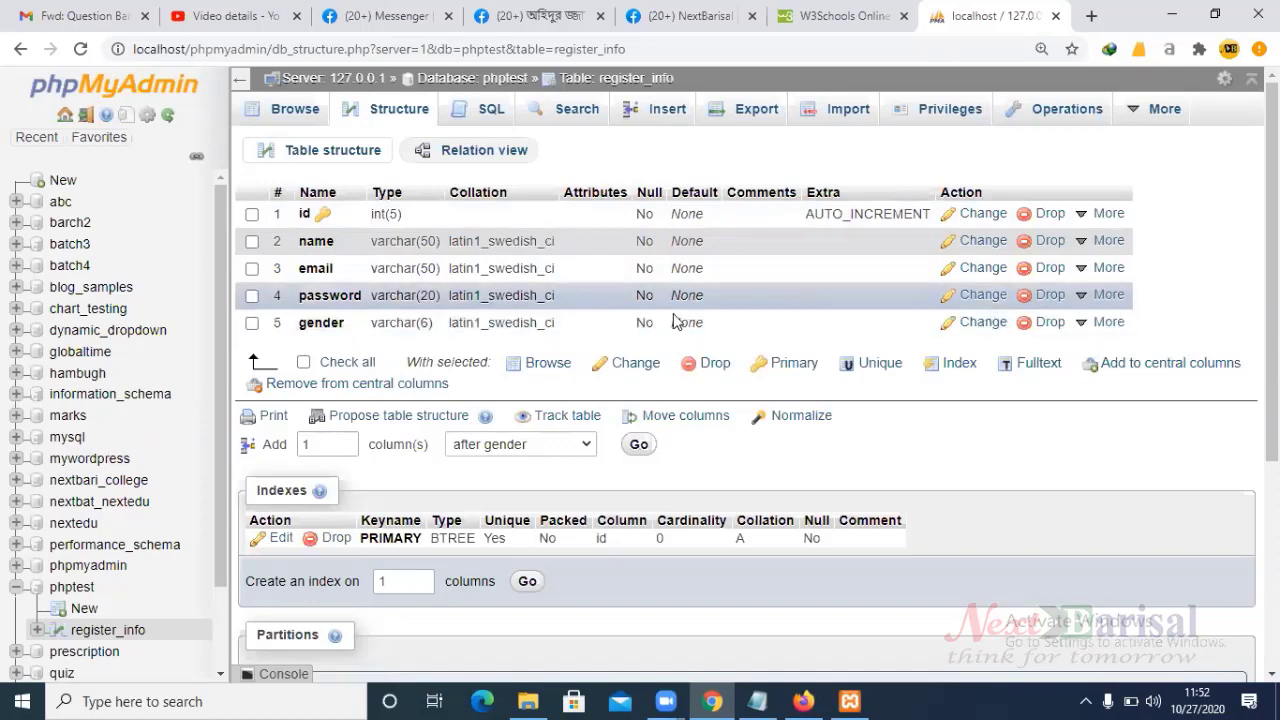
- Confirm register_info has no rows yet, then bring up its Insert form for a new record
{"action": "left_click", "coordinate": [293, 110]}
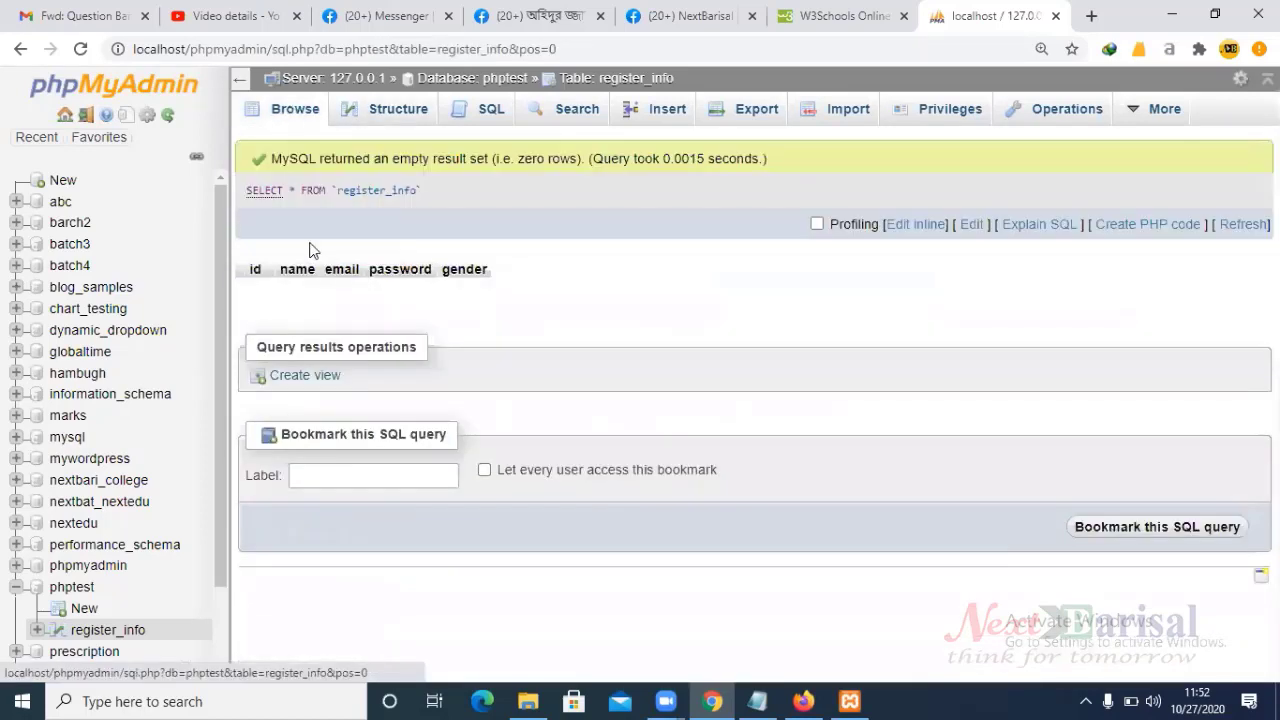
{"action": "left_click_drag", "start_coordinate": [255, 268], "coordinate": [490, 270]}
{"action": "left_click", "coordinate": [265, 300]}
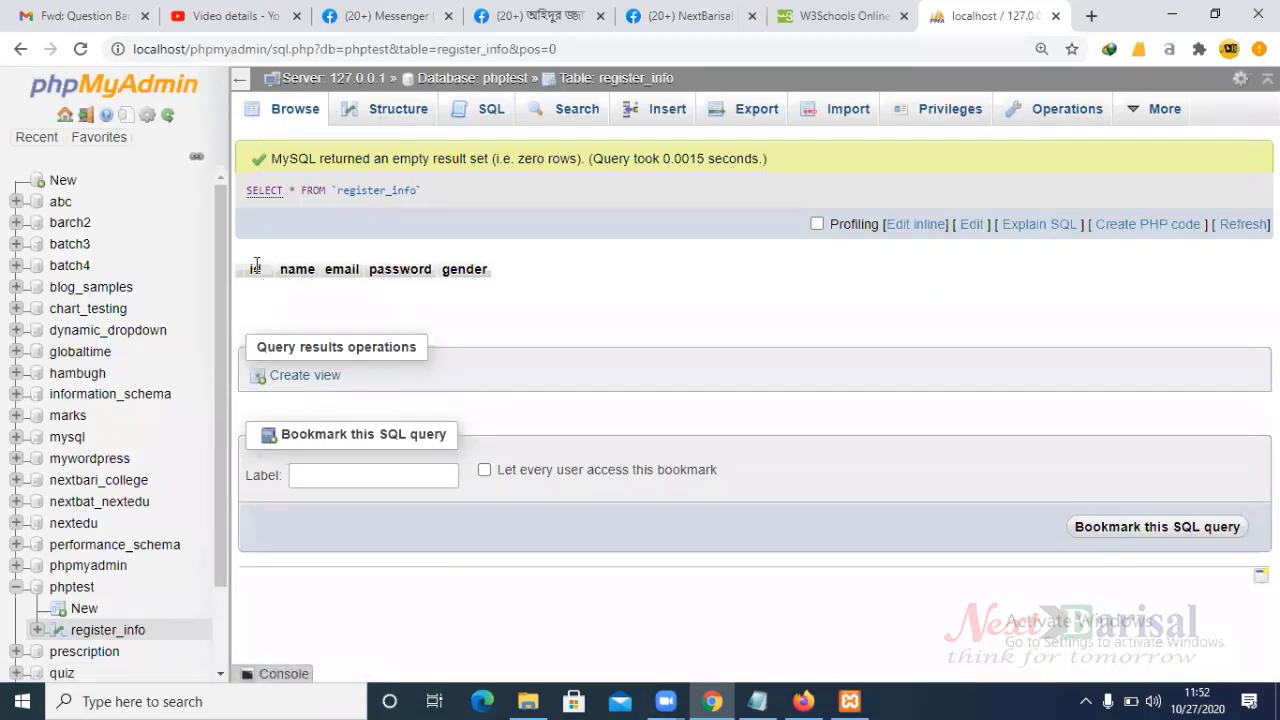
{"action": "left_click_drag", "start_coordinate": [250, 269], "coordinate": [486, 271]}
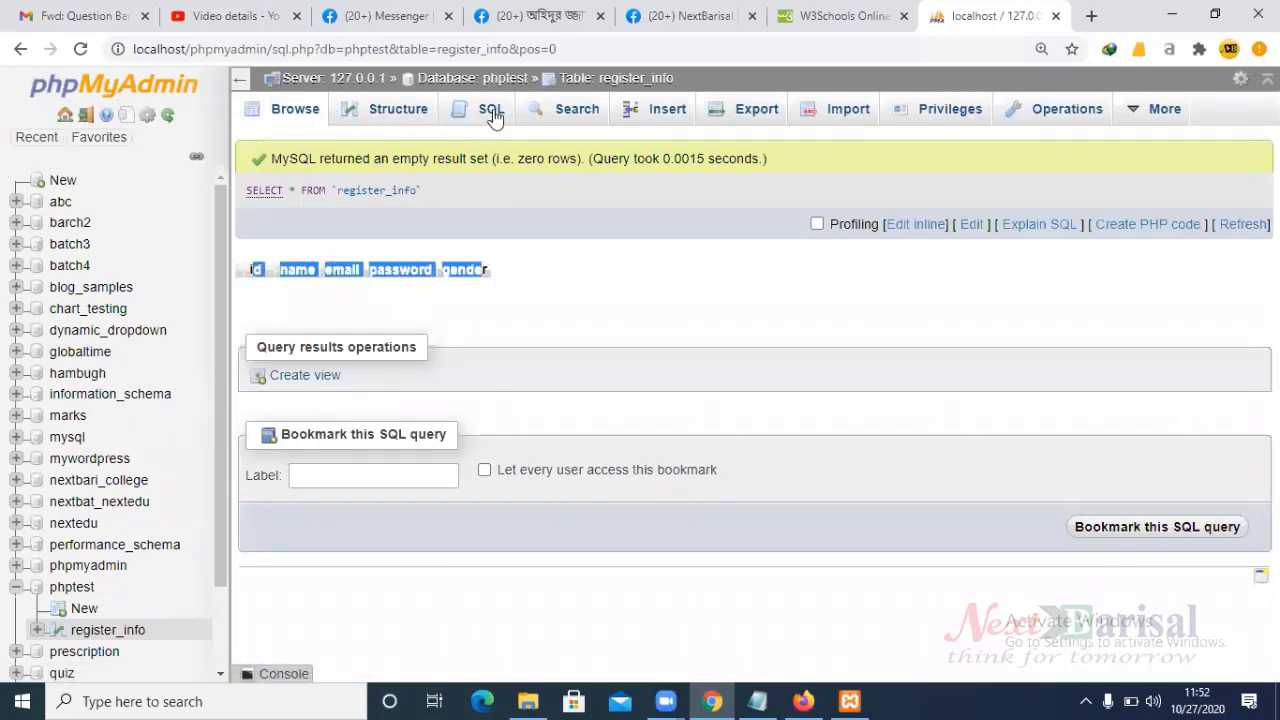
{"action": "left_click", "coordinate": [665, 120]}
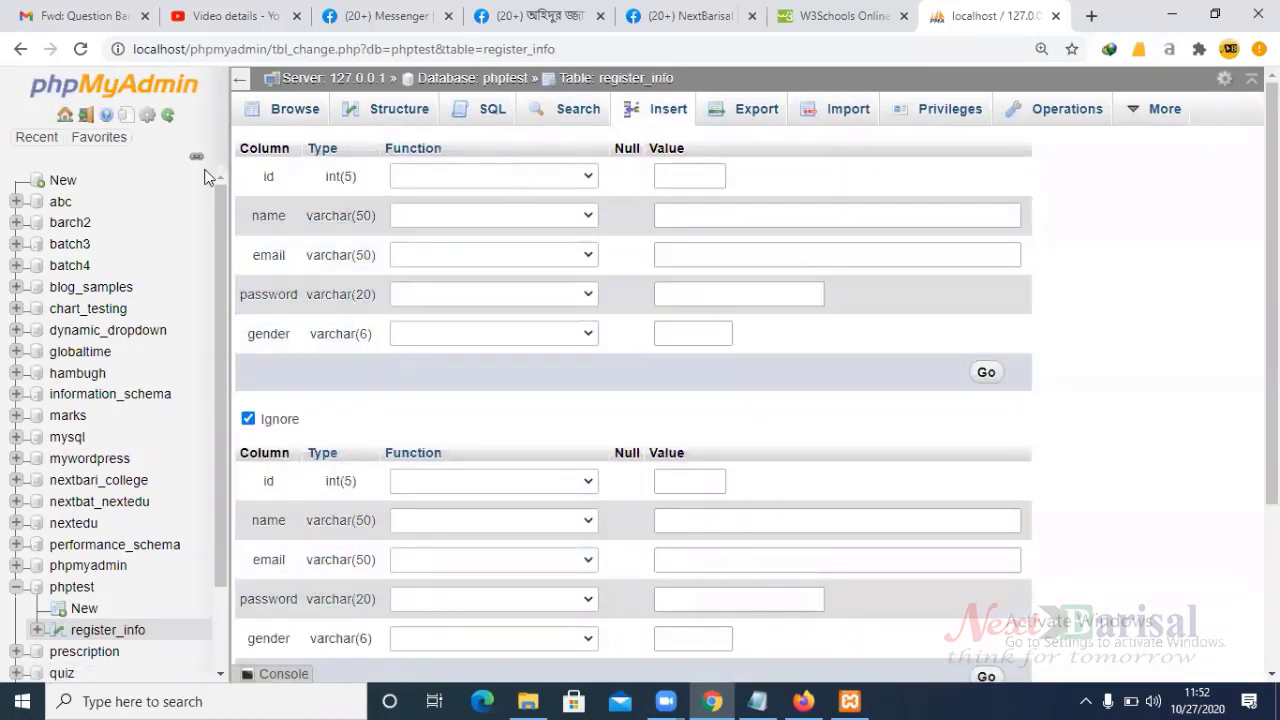
- Insert a record with a saved name suggestion, an e-mail address, a password and gender Male
{"action": "left_click", "coordinate": [680, 213]}
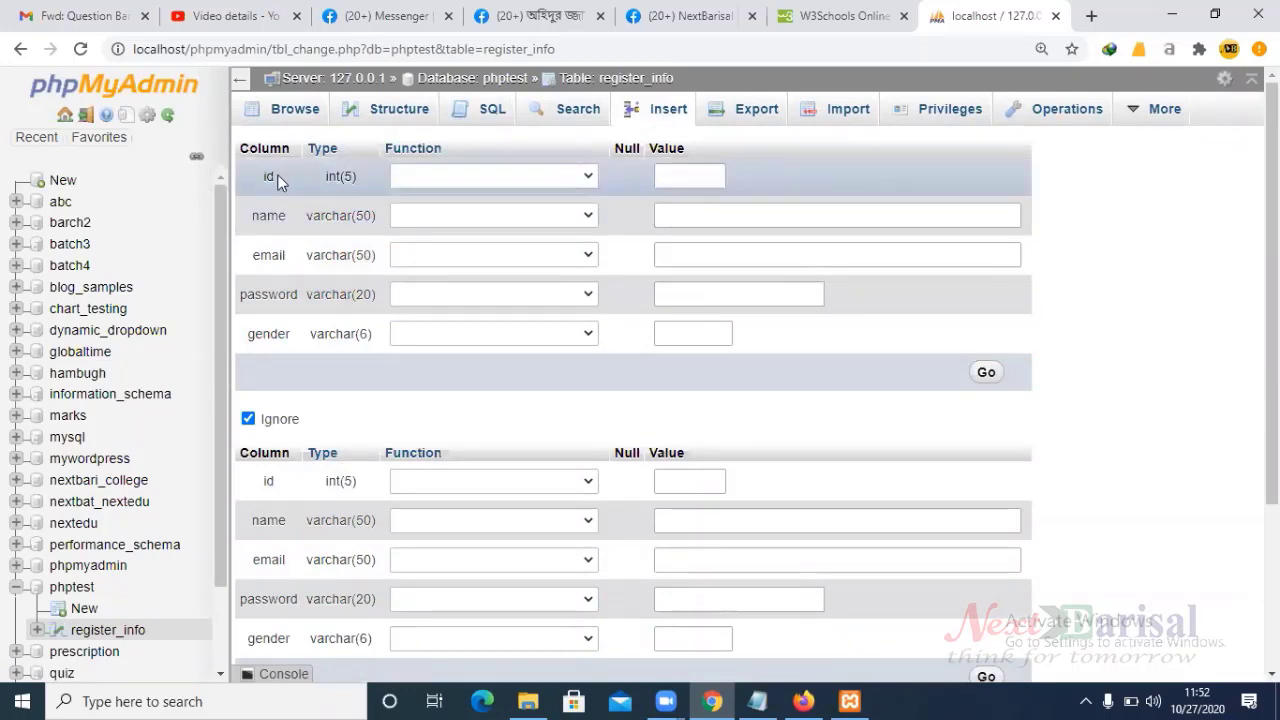
{"action": "left_click", "coordinate": [695, 220]}
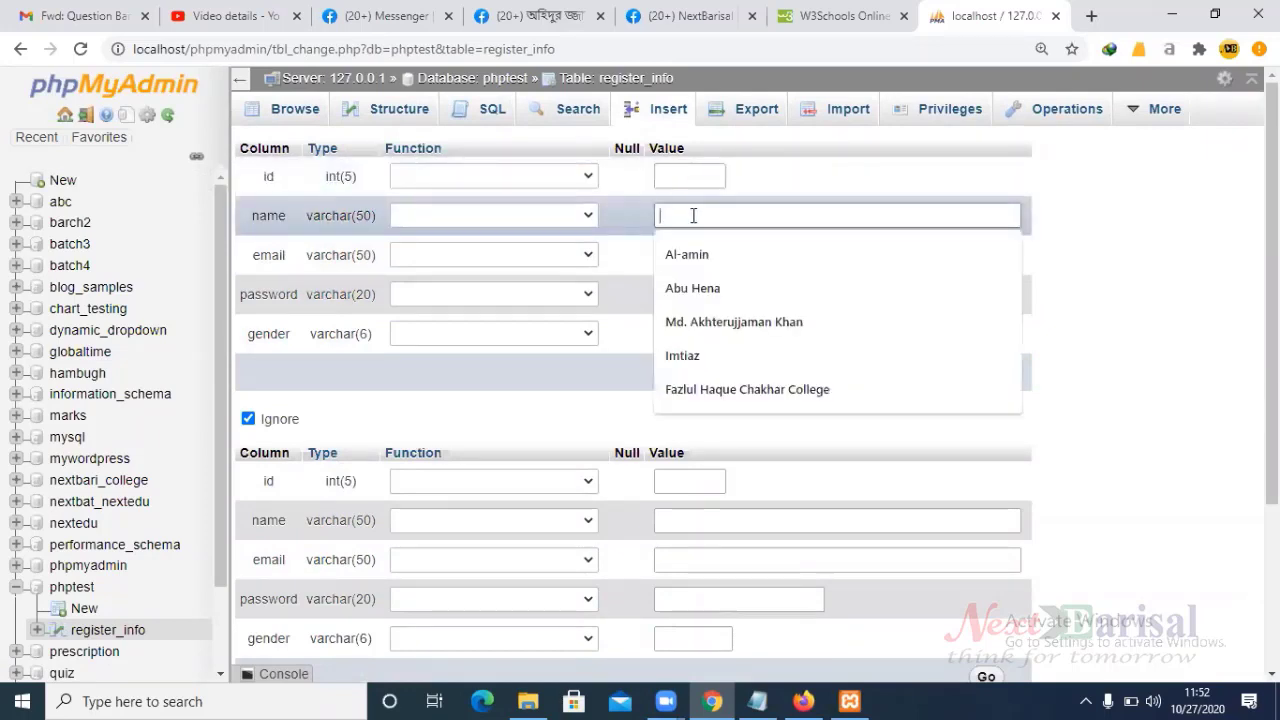
{"action": "left_click", "coordinate": [714, 254]}
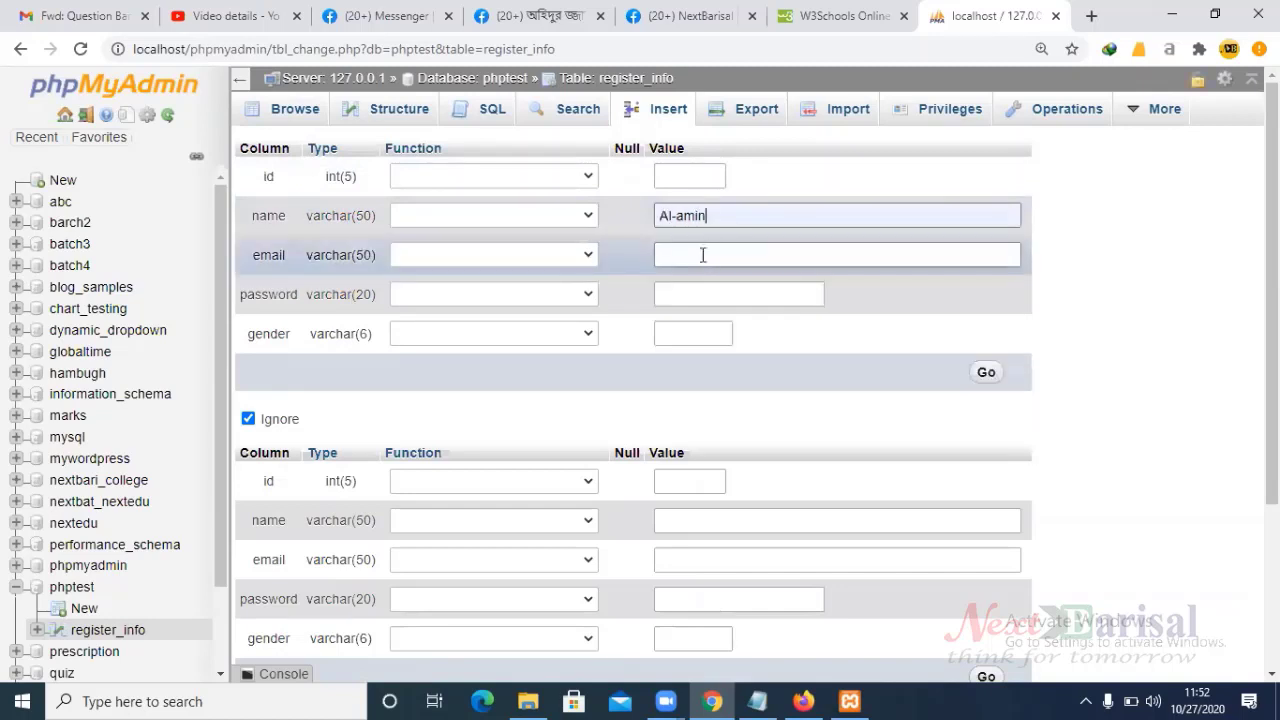
{"action": "left_click", "coordinate": [704, 257]}
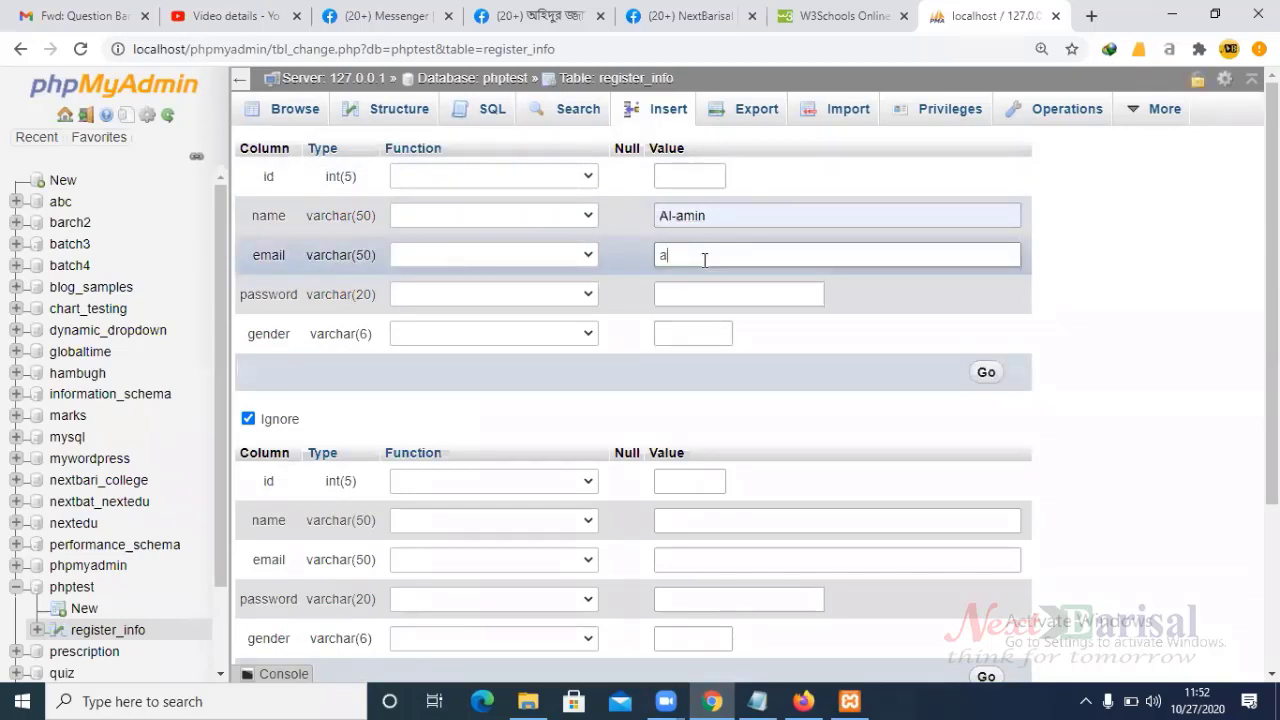
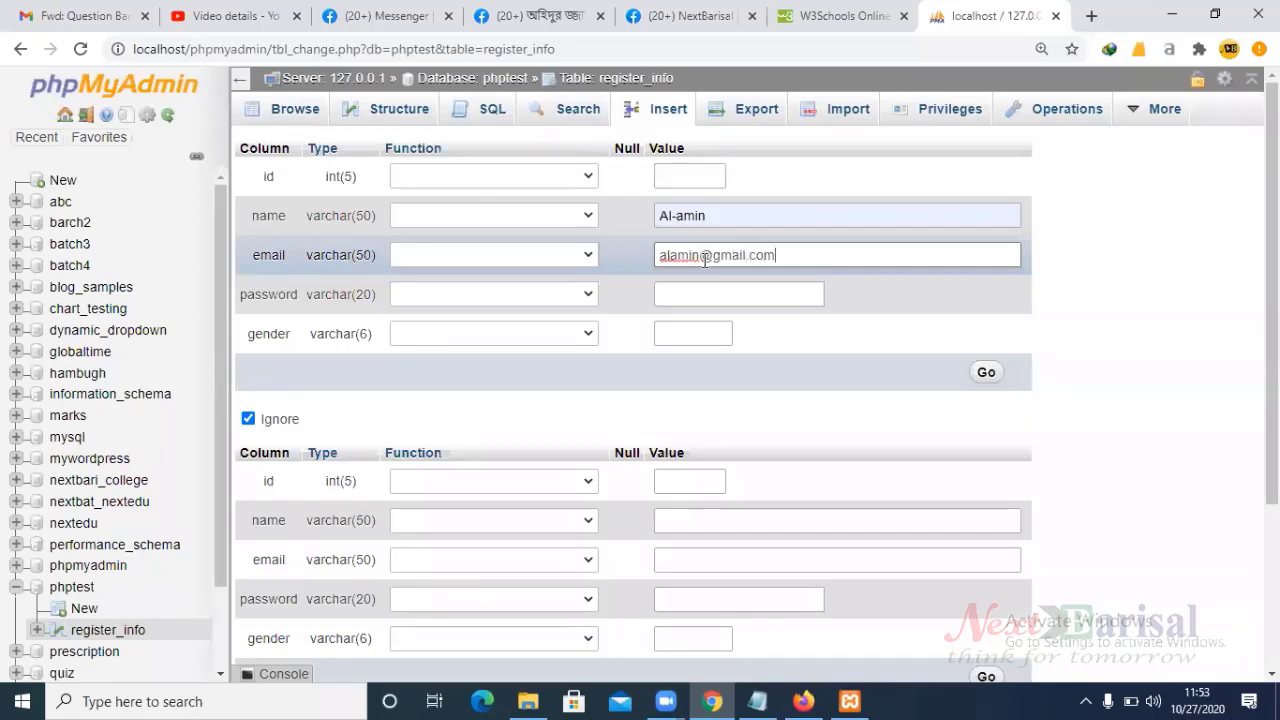
{"action": "left_click", "coordinate": [706, 292]}
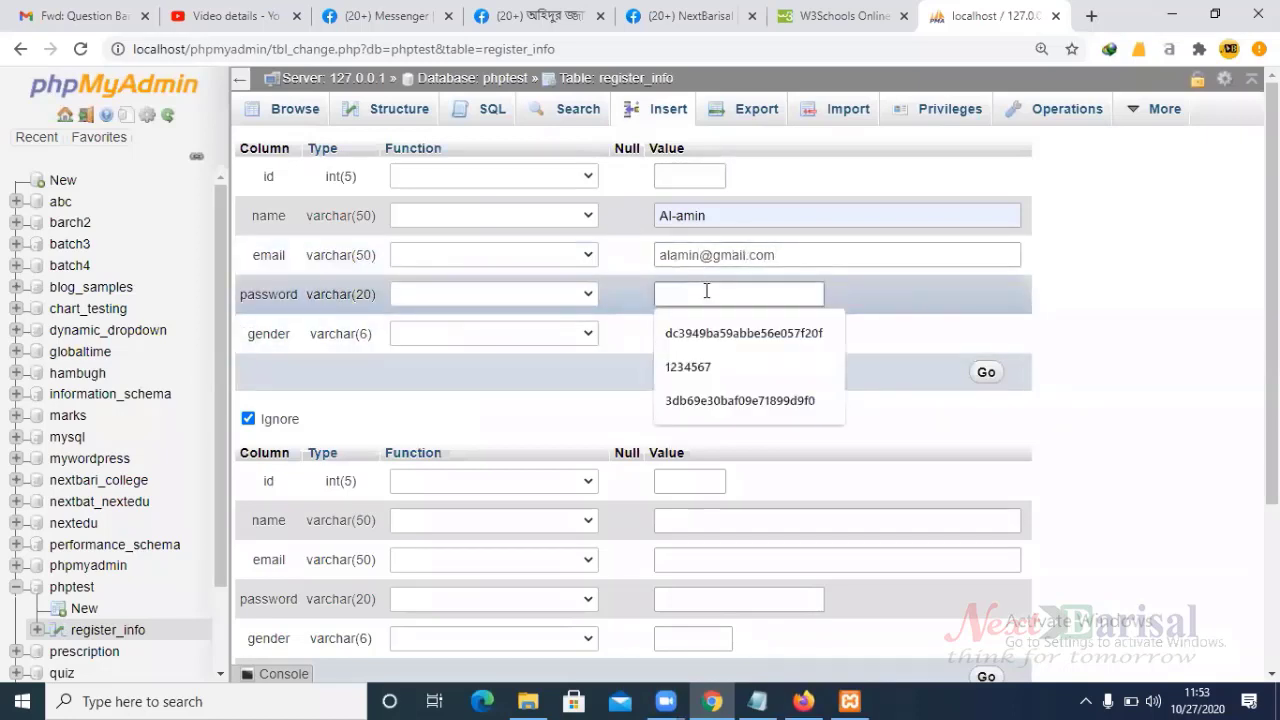
{"action": "type", "text": "1234"}
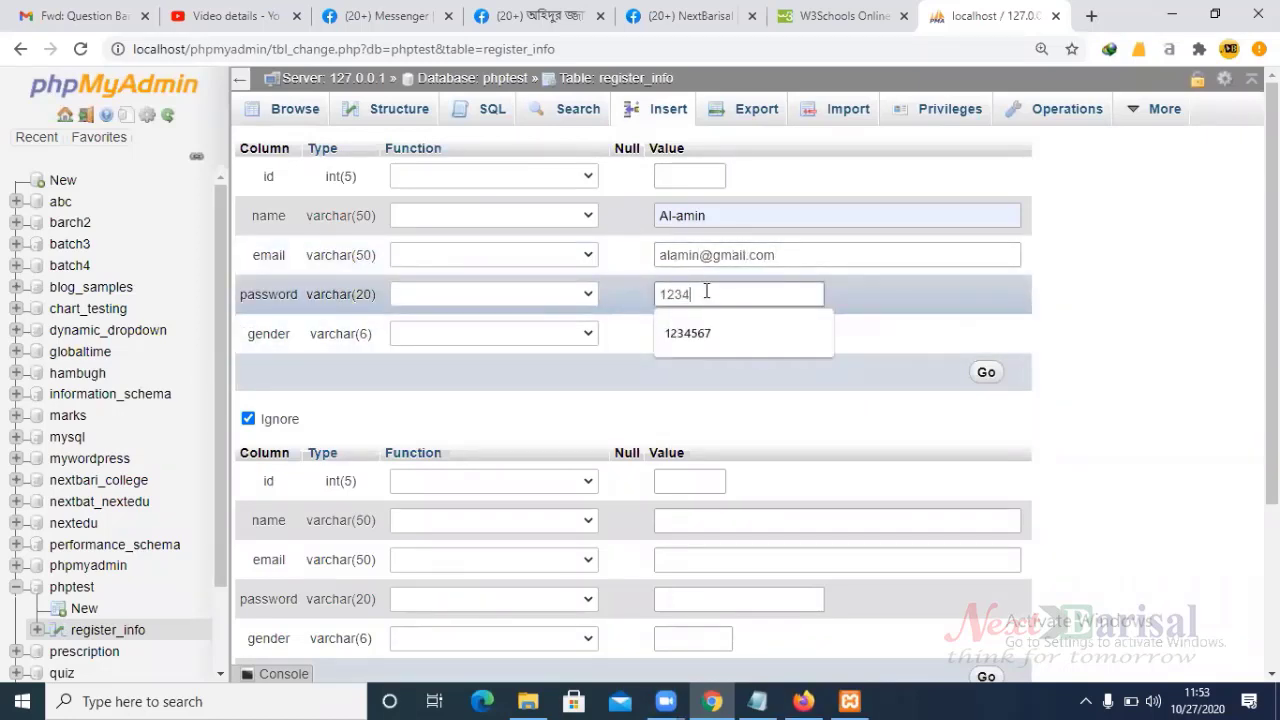
{"action": "type", "text": "5"}
{"action": "left_click", "coordinate": [695, 333]}
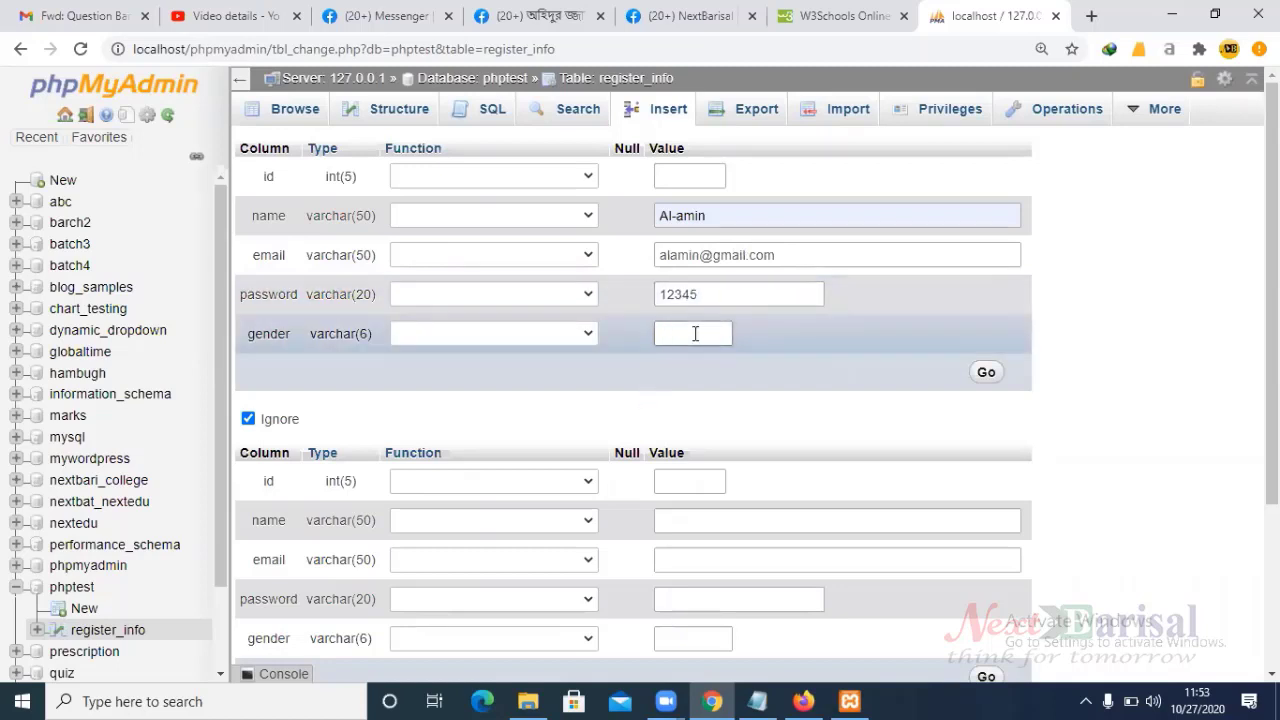
{"action": "type", "text": "mal"}
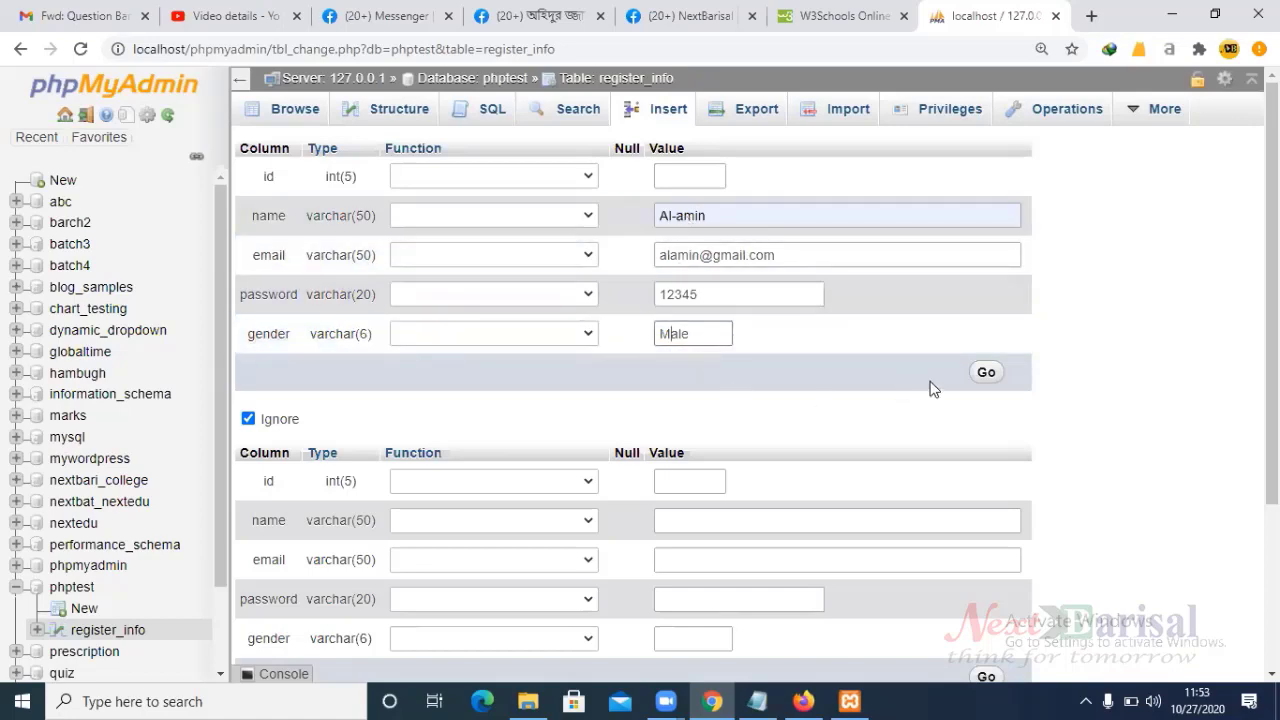
{"action": "left_click", "coordinate": [986, 372]}
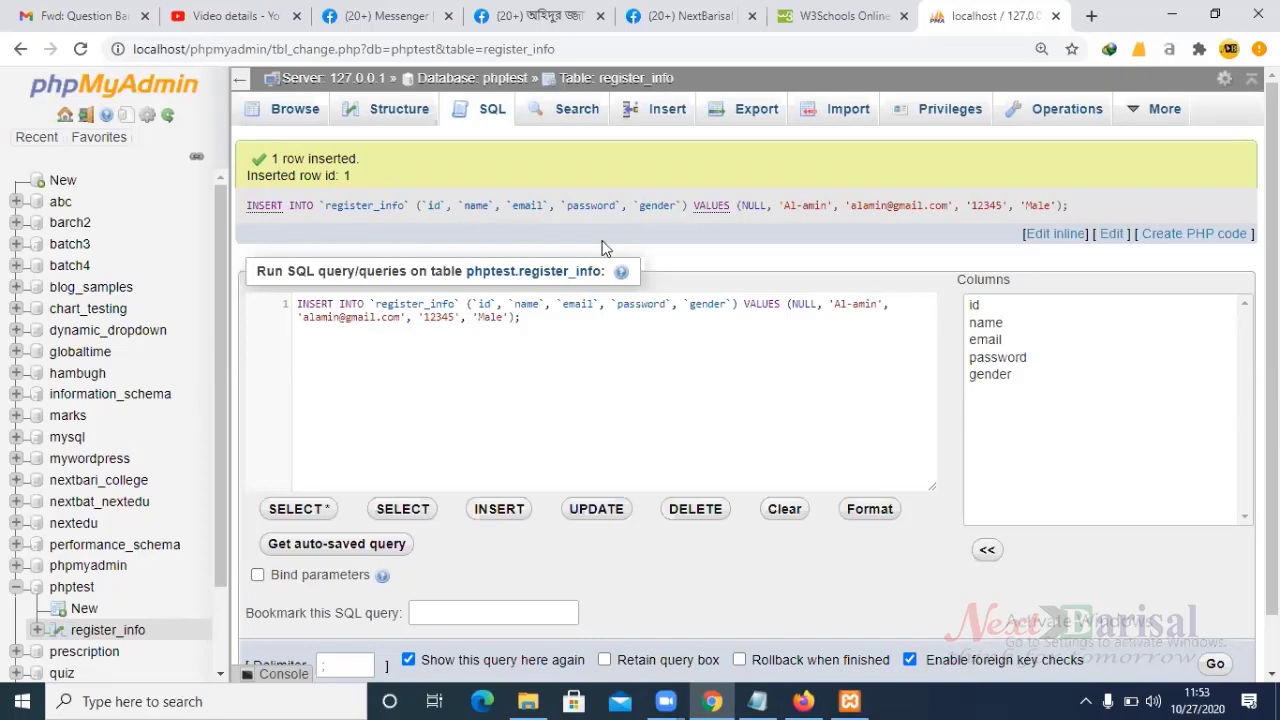
- List register_info's rows and highlight the new record id 1's name and e-mail values
{"action": "left_click", "coordinate": [295, 113]}
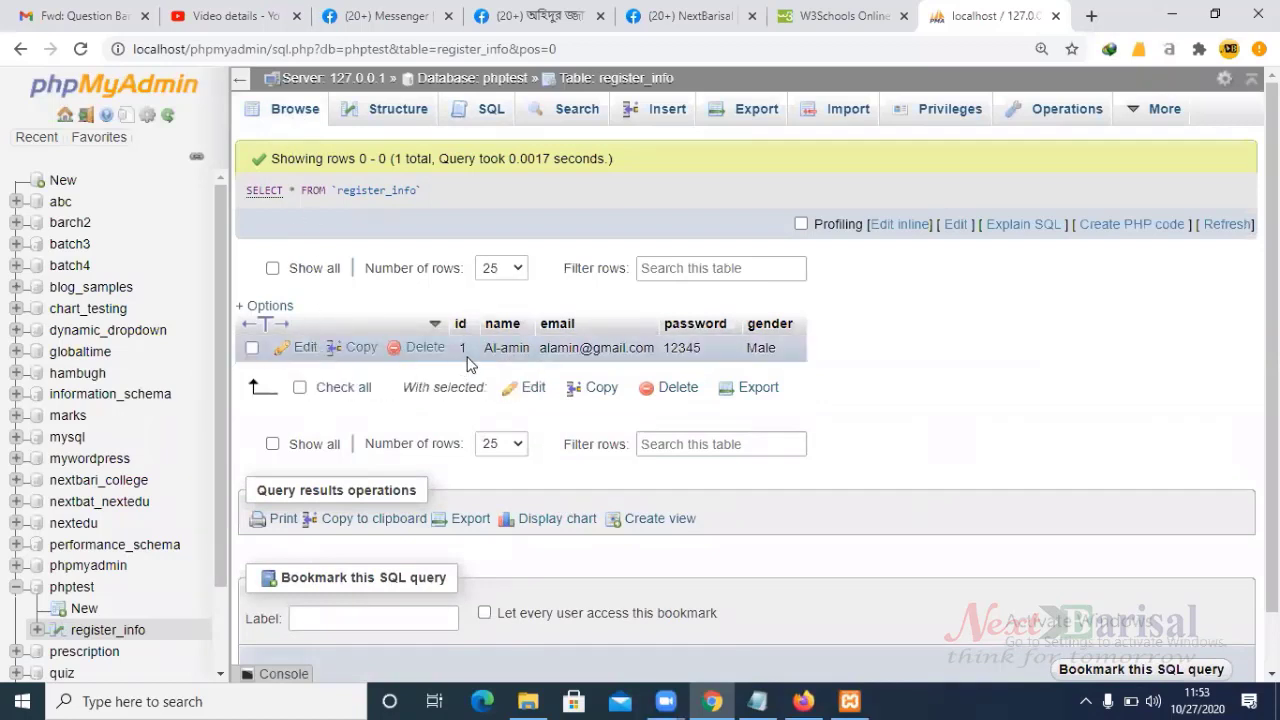
{"action": "left_click_drag", "start_coordinate": [458, 347], "coordinate": [622, 350]}
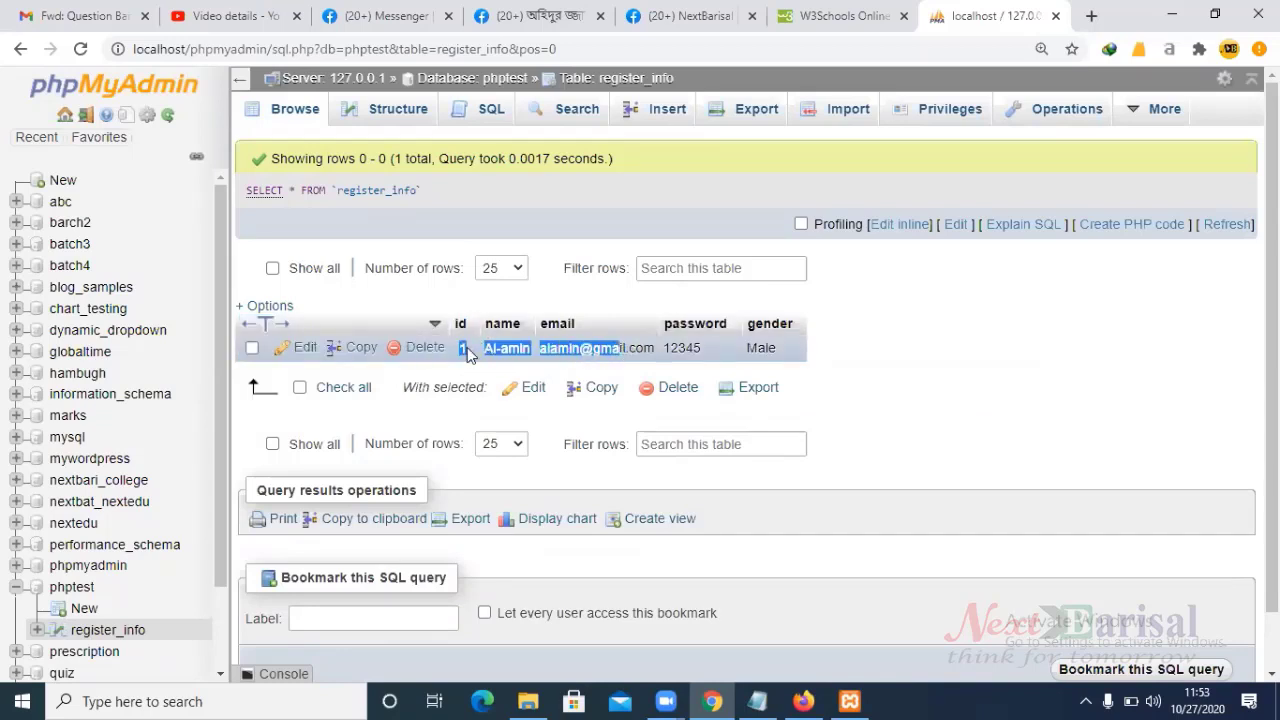
{"action": "left_click_drag", "start_coordinate": [507, 347], "coordinate": [727, 359]}
{"action": "left_click", "coordinate": [768, 346]}
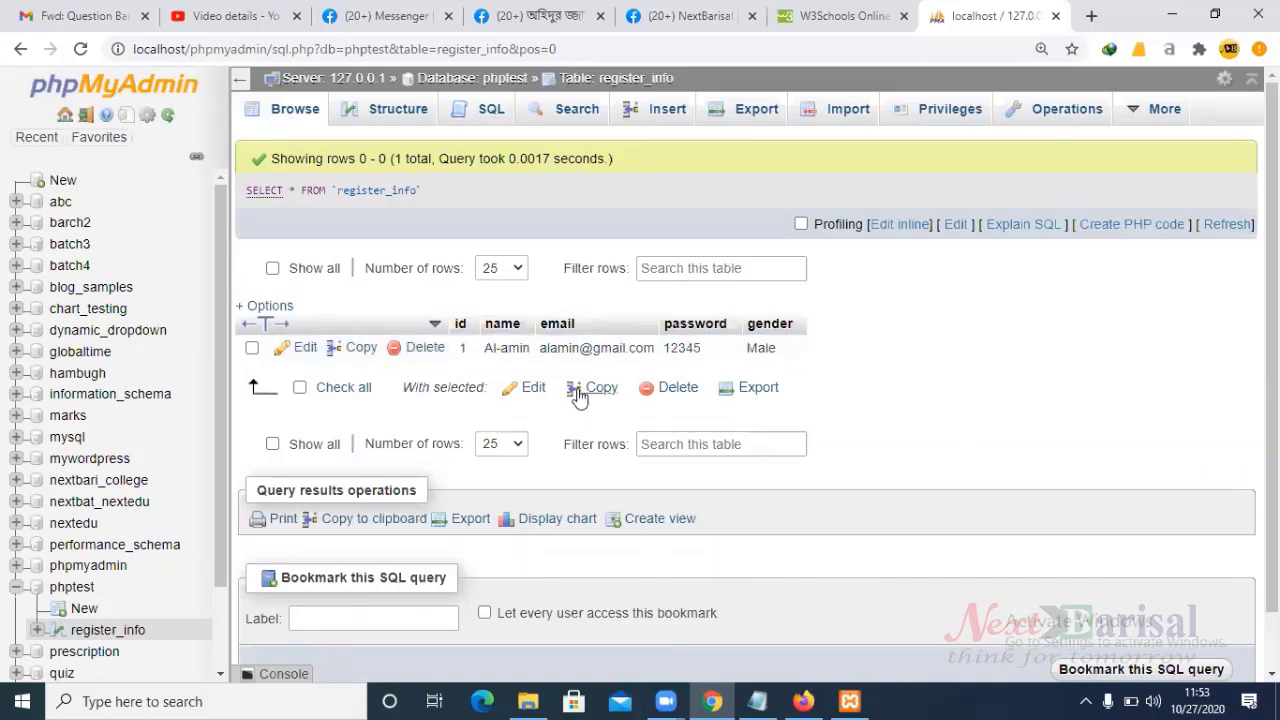
- Lengthen record id 1's password by appending extra digits and save the change
{"action": "left_click", "coordinate": [352, 348]}
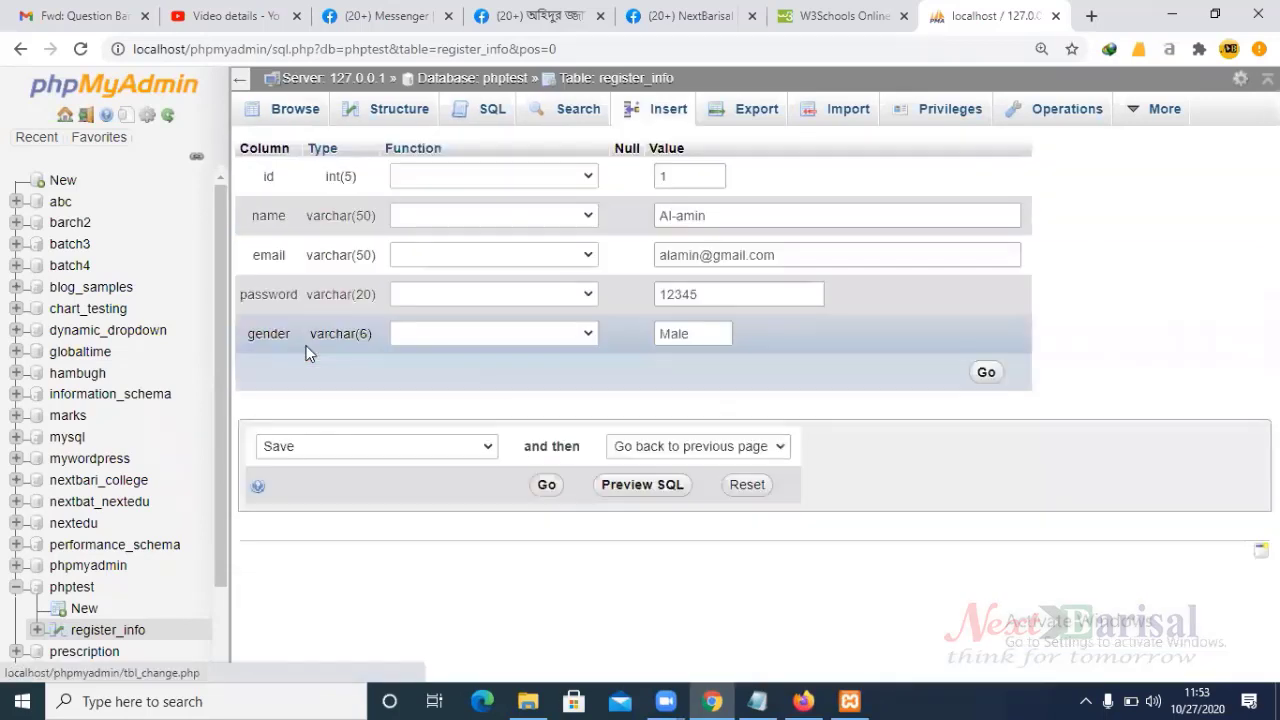
{"action": "left_click", "coordinate": [719, 293]}
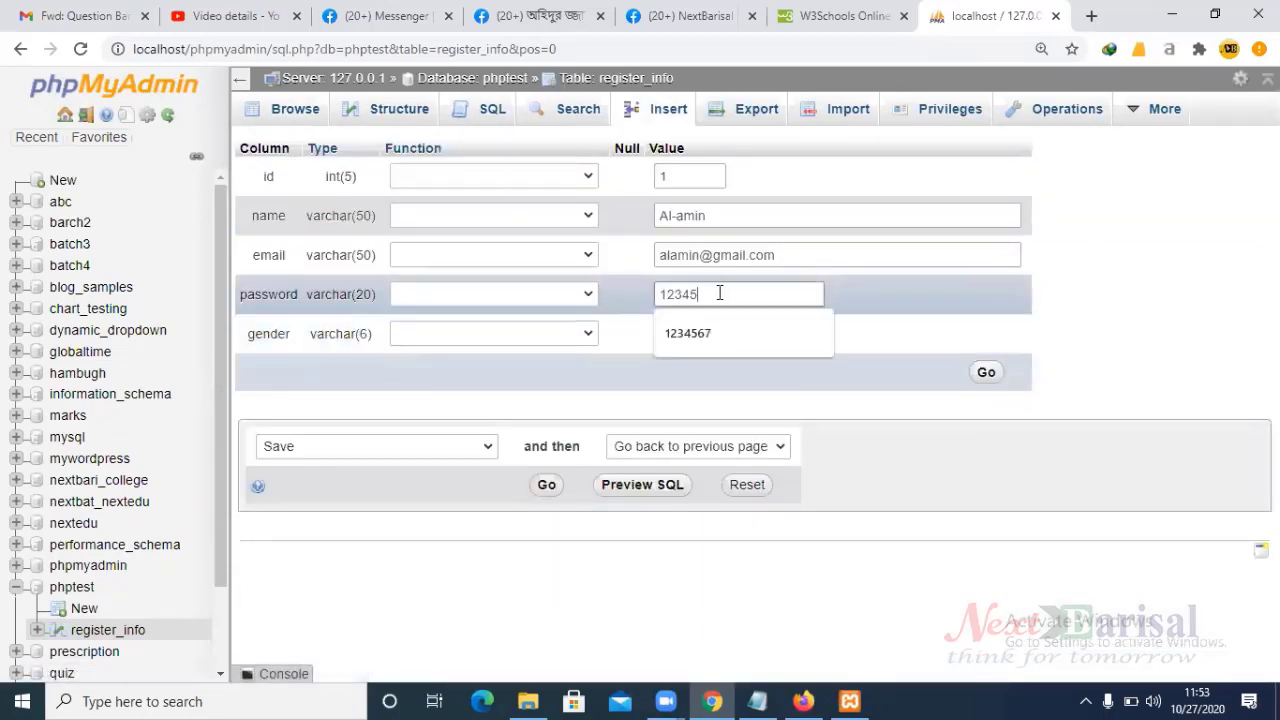
{"action": "type", "text": "678"}
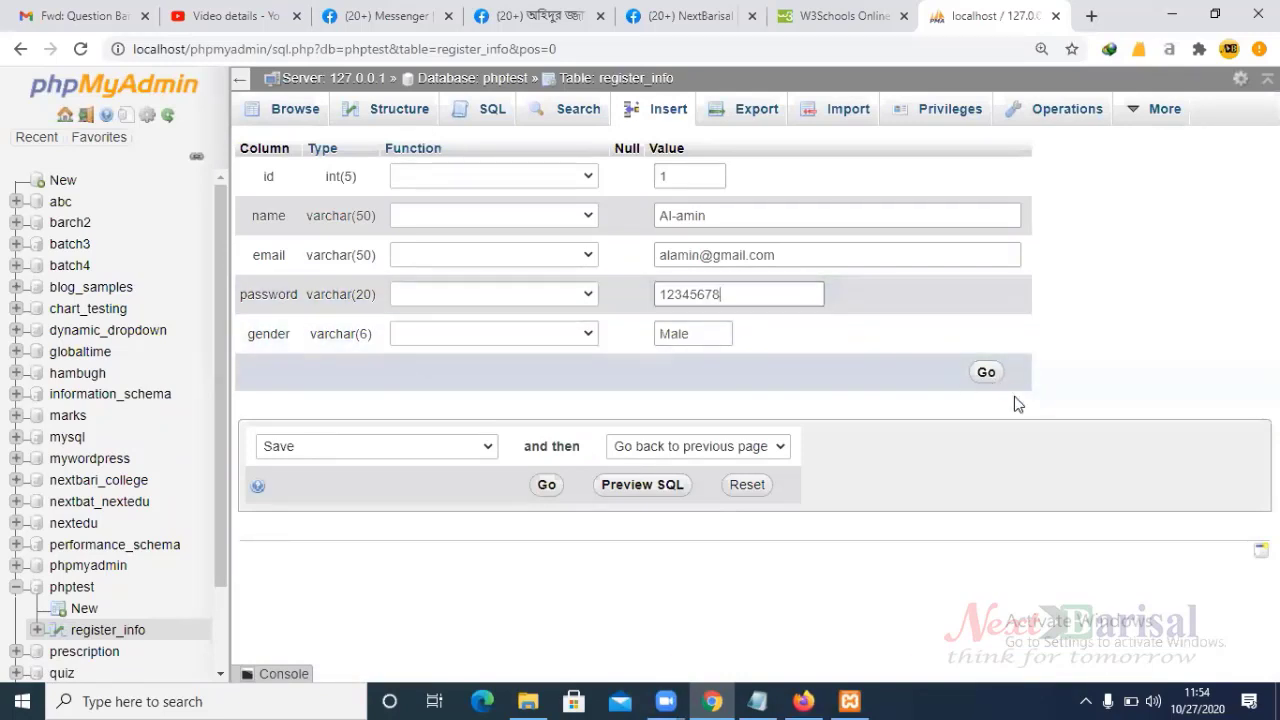
{"action": "left_click", "coordinate": [985, 376]}
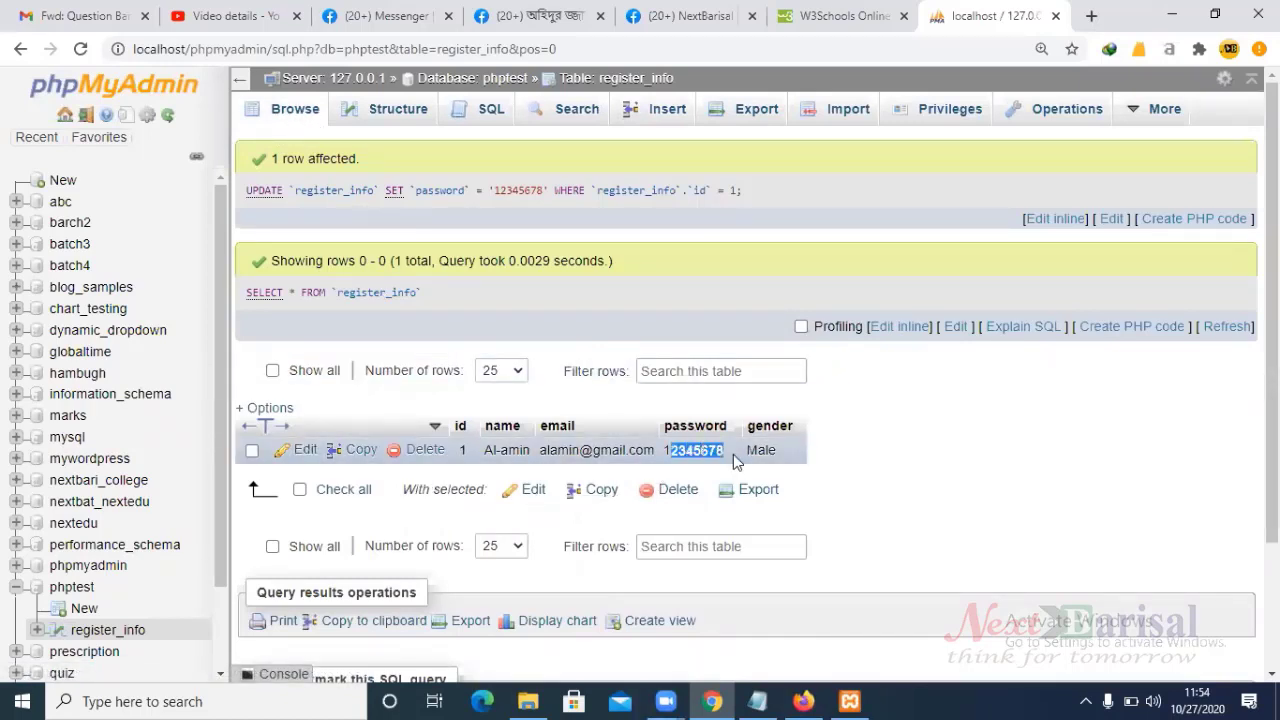
- Check and uncheck the record's row, view register_info's structure, then return to its rows
{"action": "left_click", "coordinate": [252, 451]}
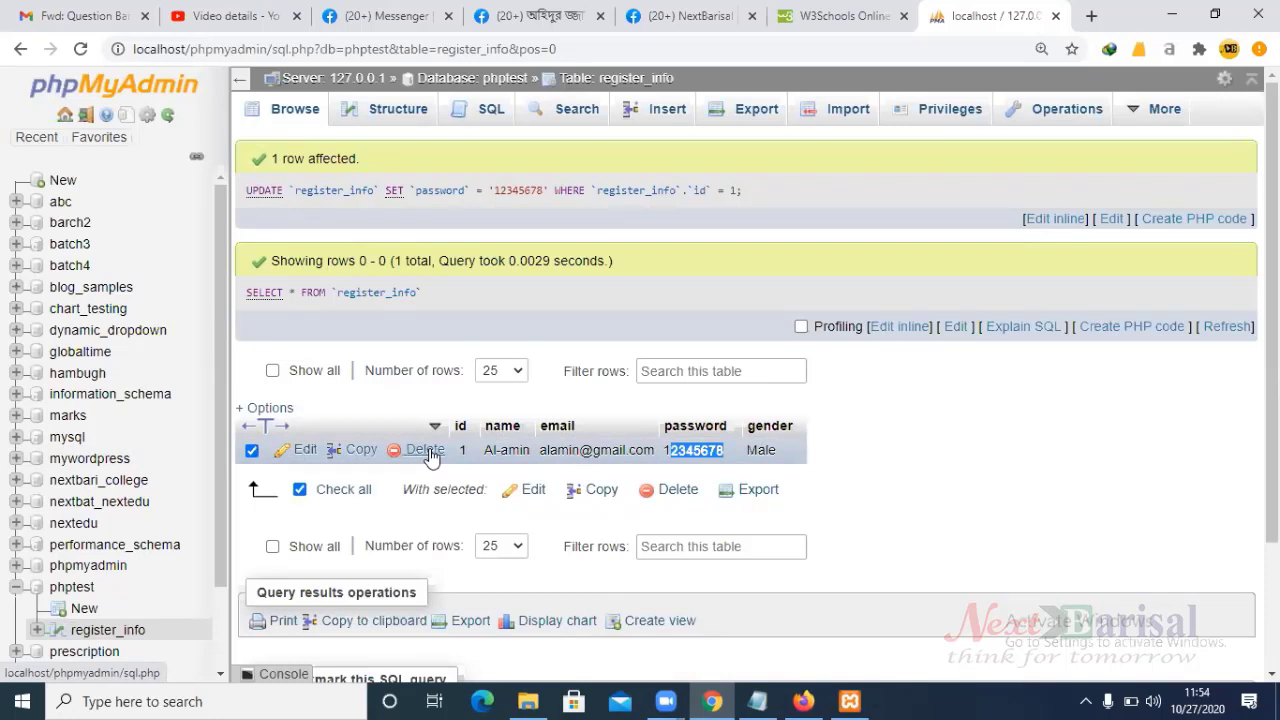
{"action": "left_click", "coordinate": [252, 452]}
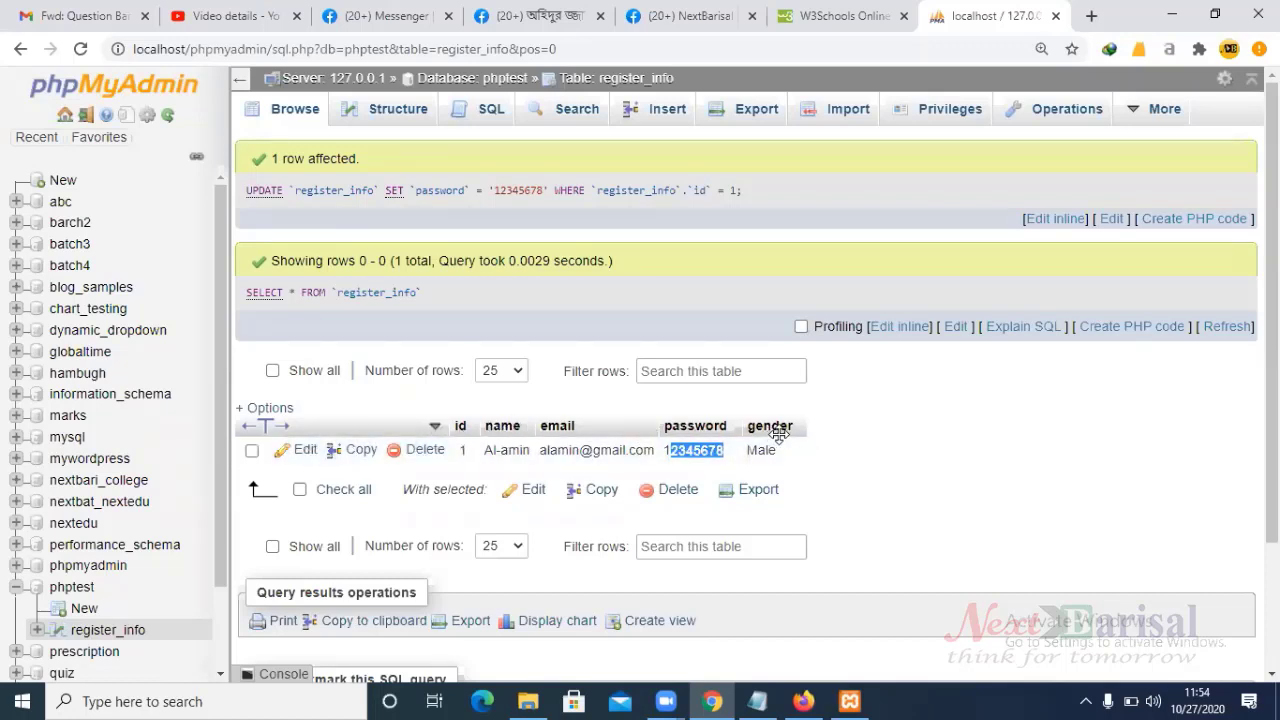
{"action": "left_click", "coordinate": [401, 117]}
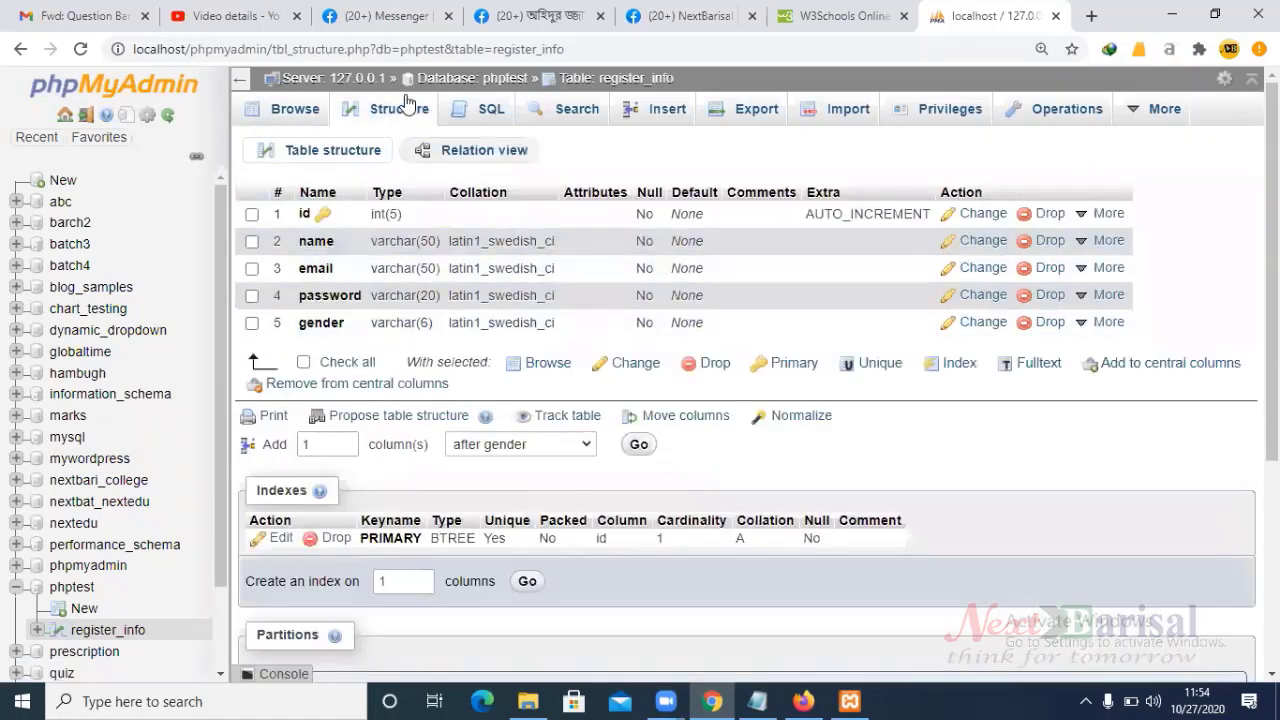
{"action": "left_click", "coordinate": [297, 112]}
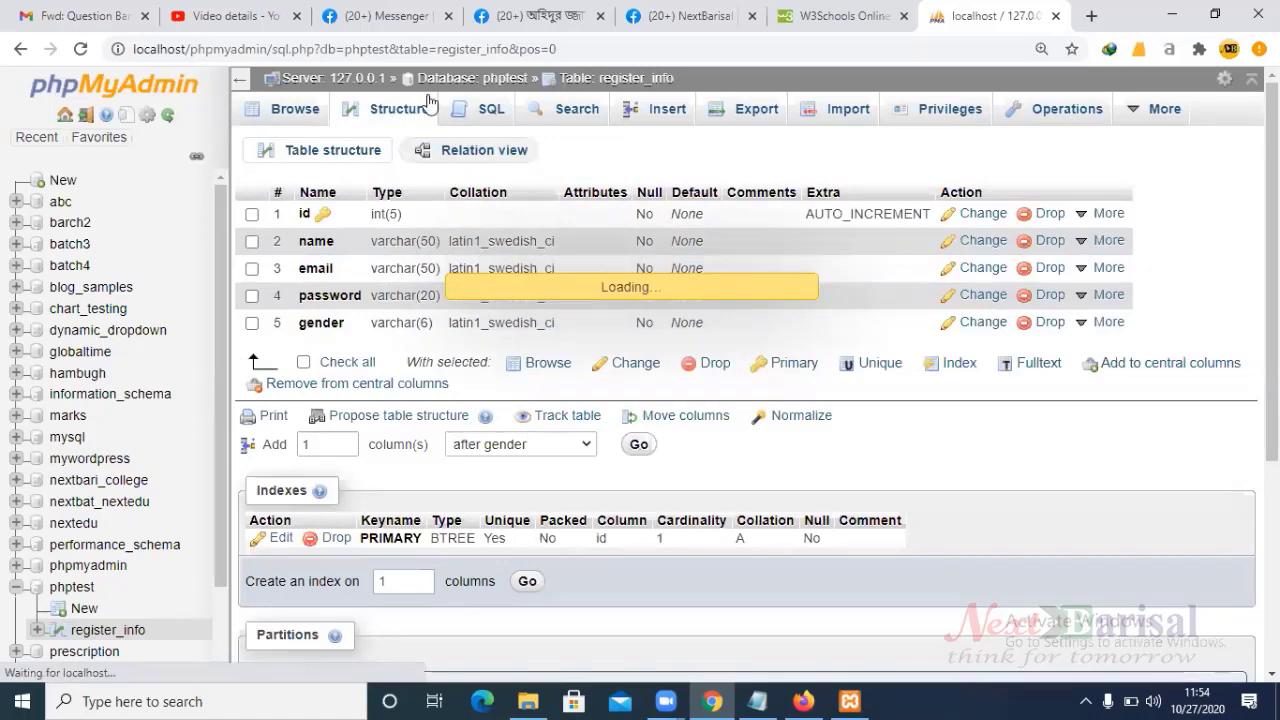